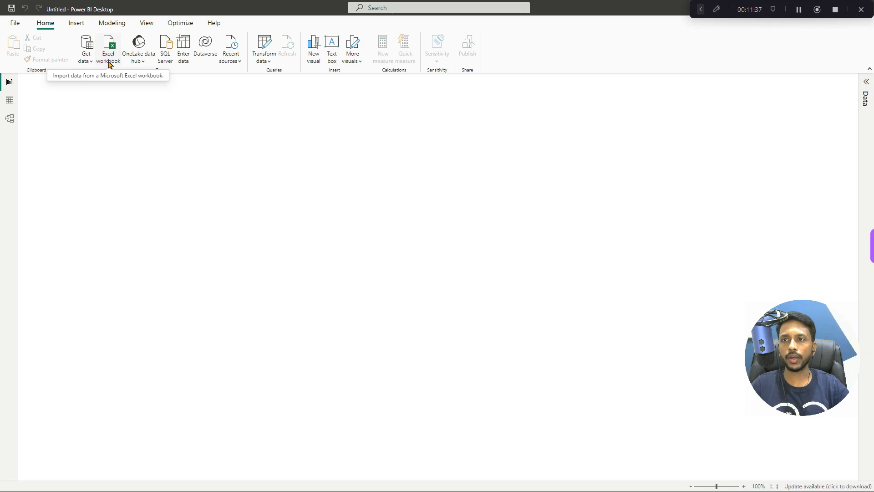
- Connect to the Sales_Dataset Excel workbook in the Sales Dataset folder as a data source
{"action": "left_click", "coordinate": [108, 68]}
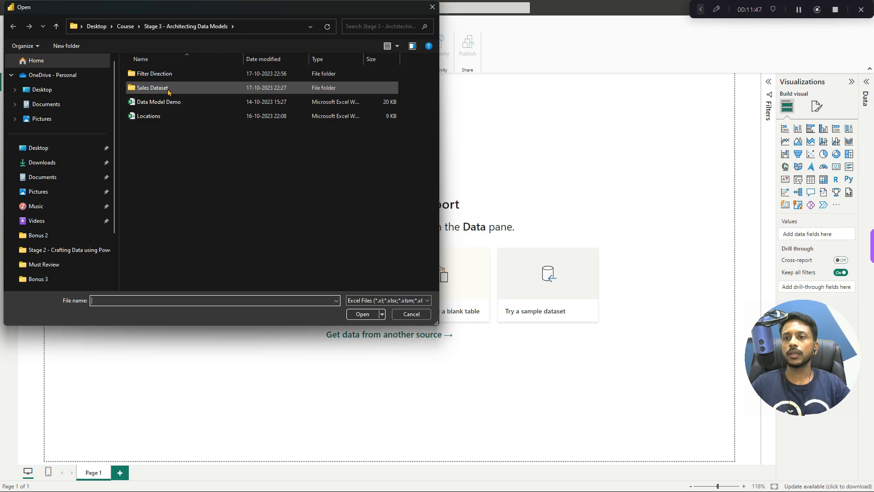
{"action": "double_click", "coordinate": [153, 87]}
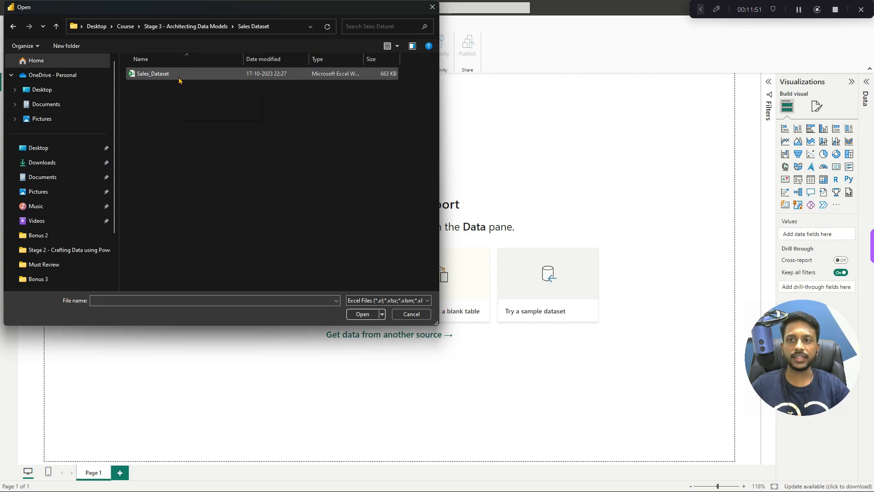
{"action": "double_click", "coordinate": [162, 78]}
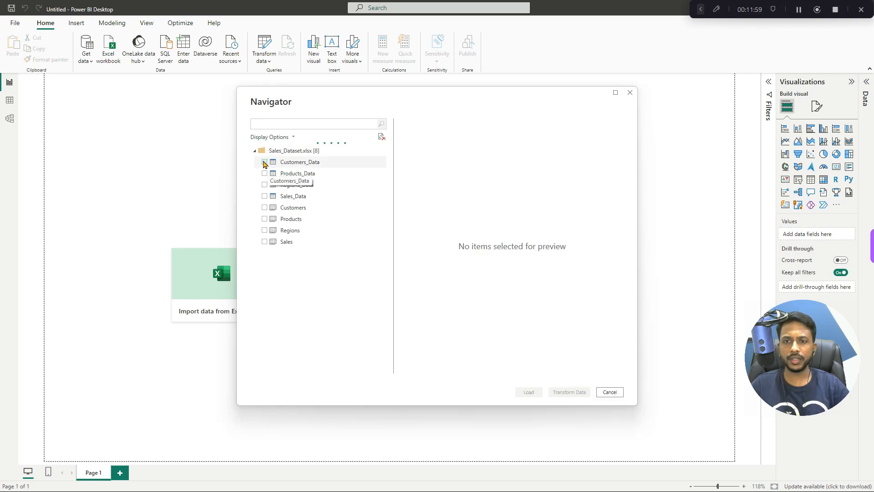
- Include the Customers_Data, Products_Data, Regions_Data and Sales_Data tables and open them for transformation in Power Query Editor
{"action": "left_click", "coordinate": [265, 162]}
{"action": "left_click", "coordinate": [265, 173]}
{"action": "left_click", "coordinate": [265, 185]}
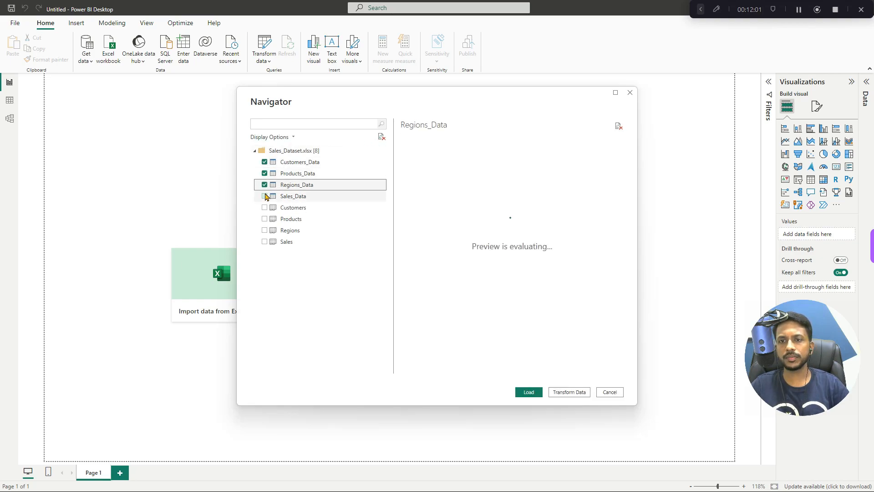
{"action": "left_click", "coordinate": [265, 196]}
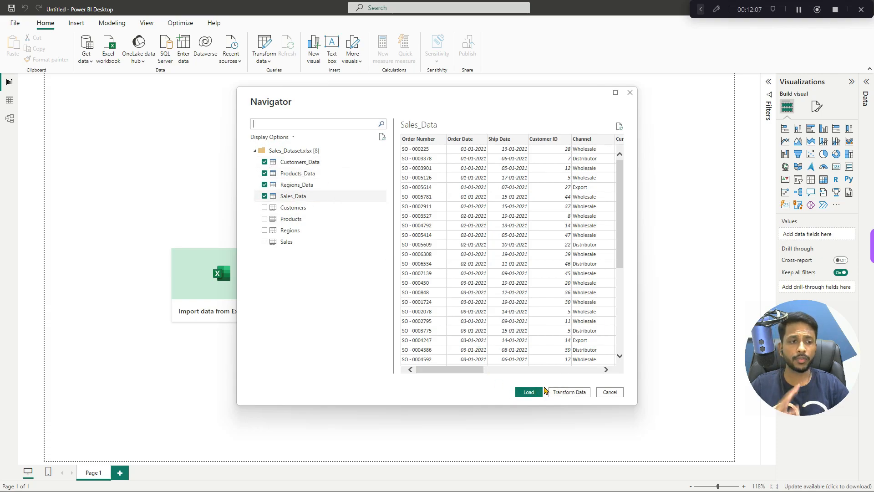
{"action": "left_click", "coordinate": [569, 392]}
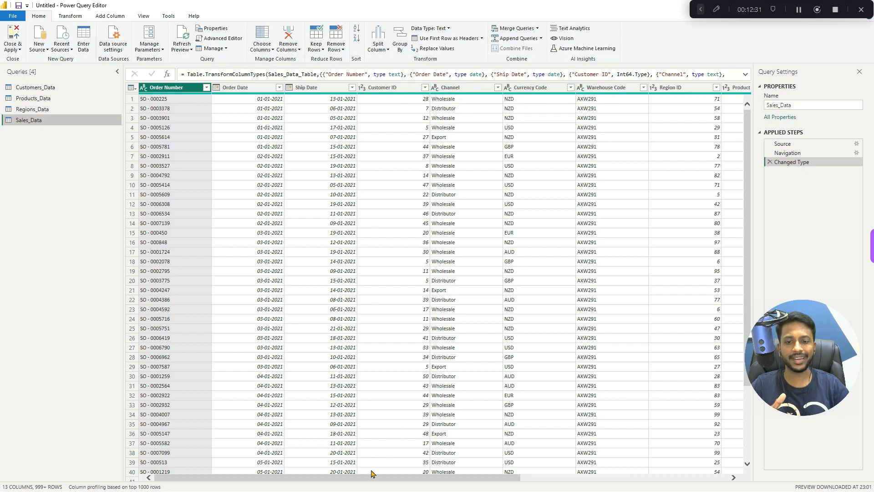
- Select the Order Quantity column of Sales_Data and turn off the column profile display
{"action": "left_click_drag", "start_coordinate": [362, 478], "coordinate": [464, 482]}
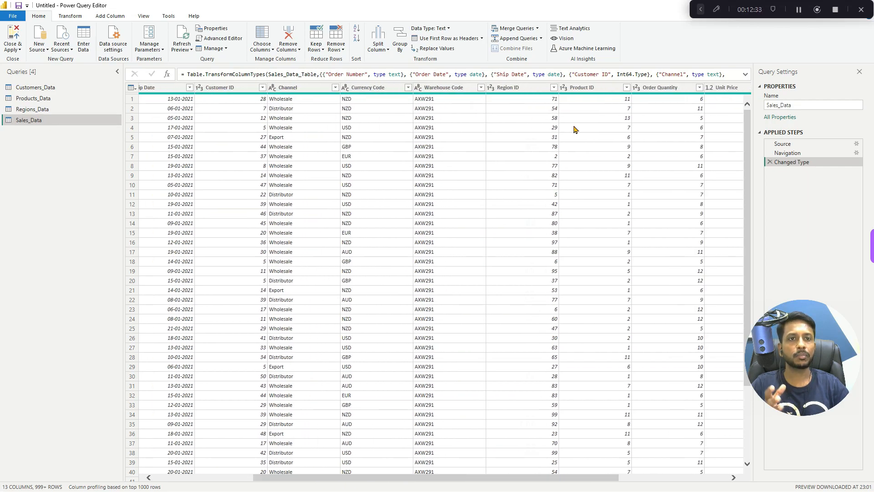
{"action": "left_click", "coordinate": [660, 88]}
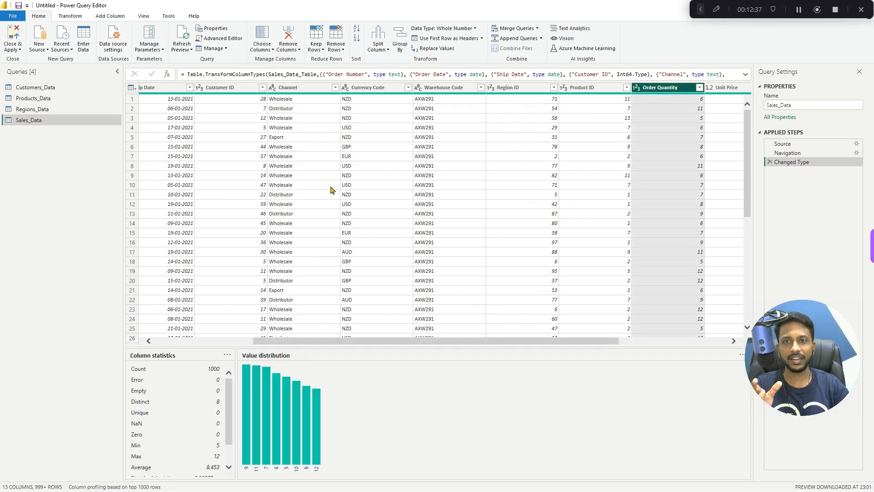
{"action": "left_click", "coordinate": [144, 16]}
{"action": "left_click", "coordinate": [129, 38]}
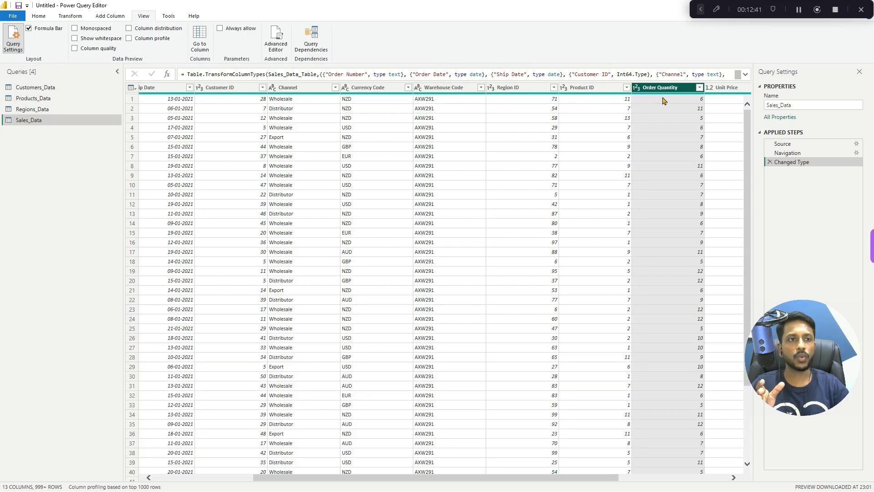
- Check the Unit Price, Total Unit Cost and Total Revenue columns of Sales_Data and rename the query as Sales
{"action": "left_click_drag", "start_coordinate": [403, 478], "coordinate": [526, 479]}
{"action": "left_click", "coordinate": [552, 88]}
{"action": "left_click", "coordinate": [626, 88]}
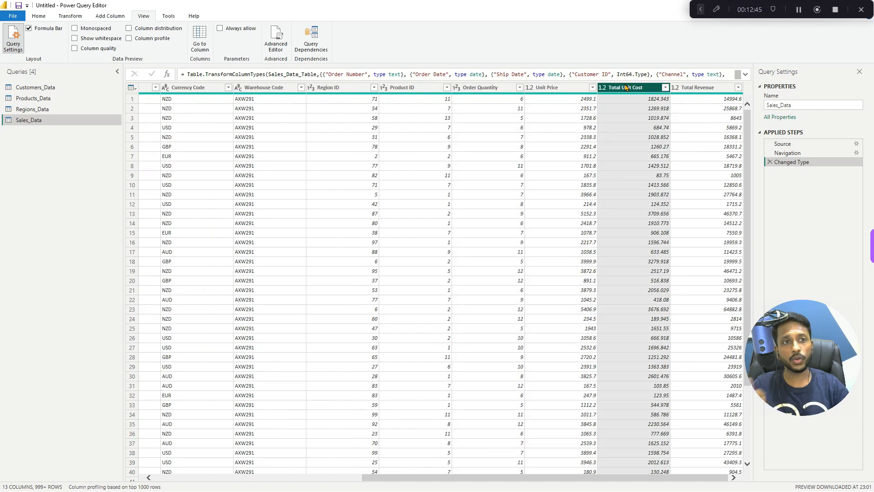
{"action": "left_click", "coordinate": [698, 88]}
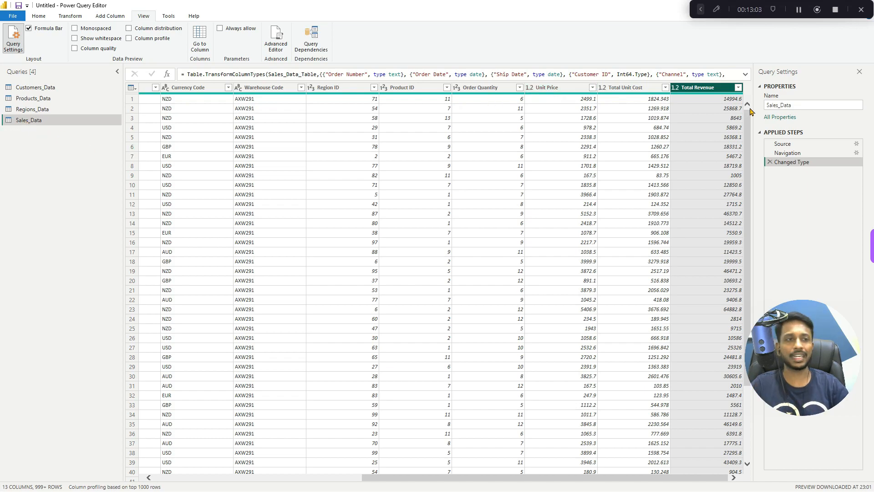
{"action": "left_click", "coordinate": [795, 105]}
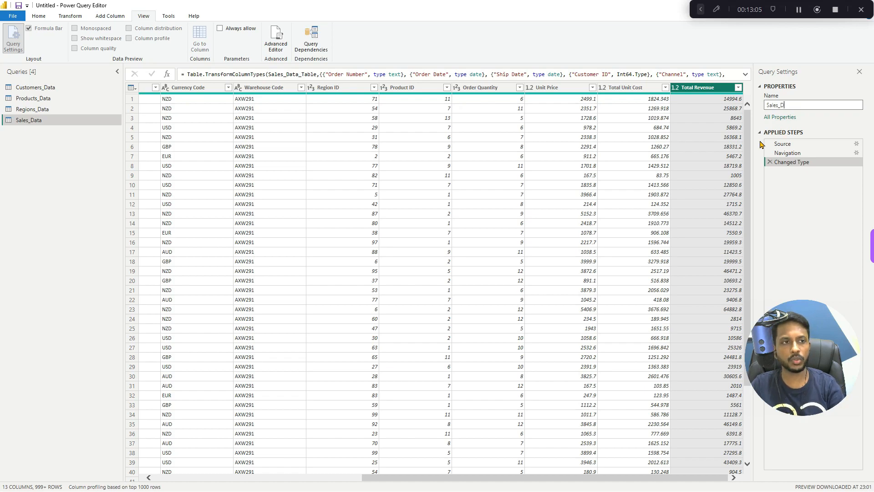
{"action": "key", "text": "Return"}
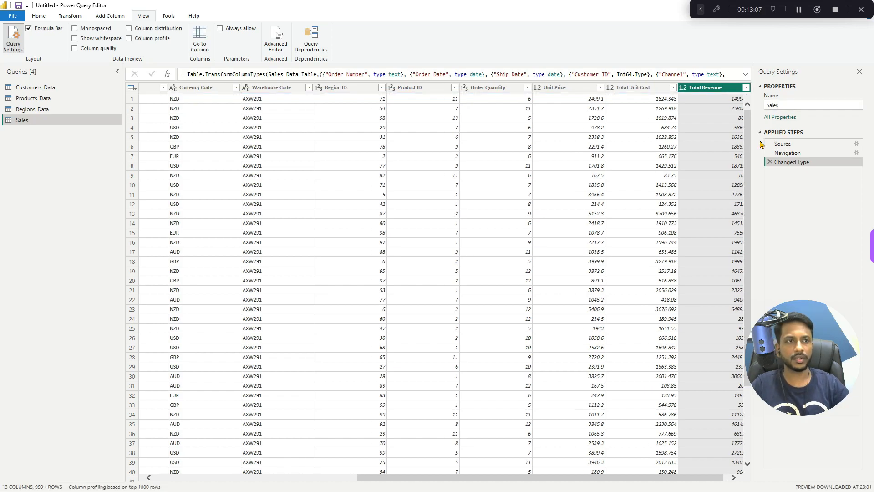
{"action": "left_click", "coordinate": [794, 105]}
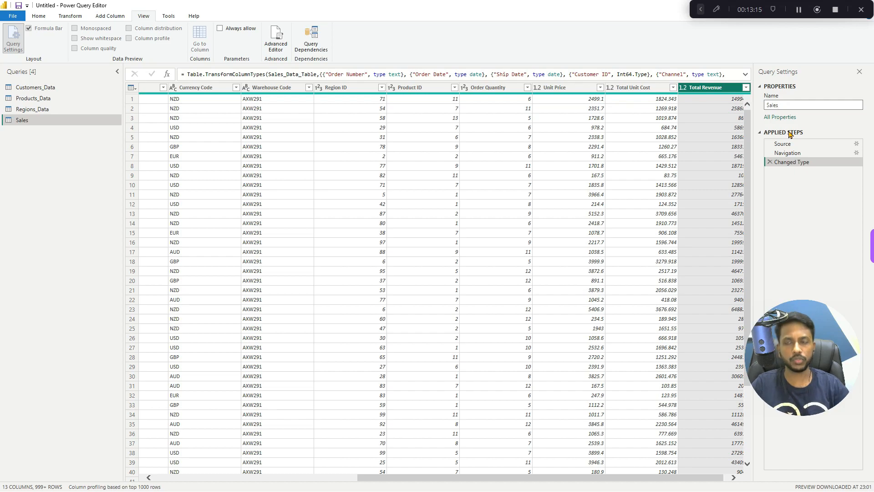
{"action": "left_click", "coordinate": [81, 176]}
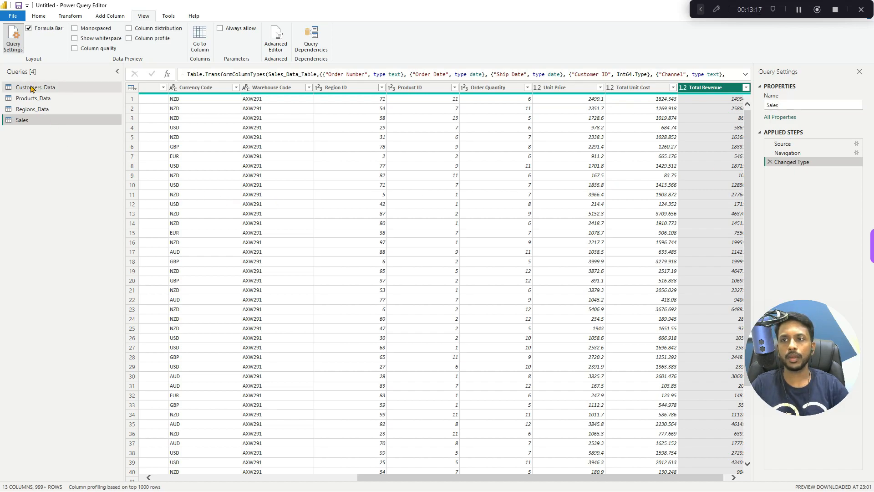
- Review the Regions_Data columns from City through Full Address and rename the query as Regions
{"action": "left_click", "coordinate": [28, 110]}
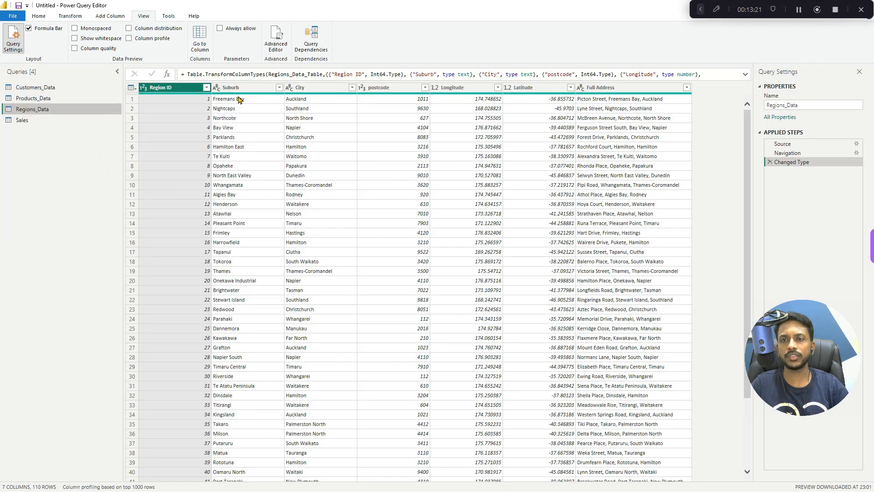
{"action": "left_click", "coordinate": [311, 87]}
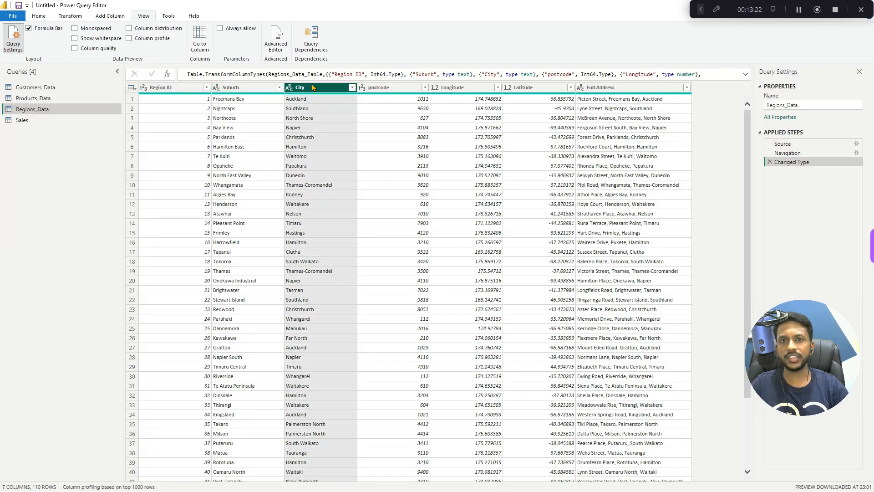
{"action": "left_click", "coordinate": [373, 87]}
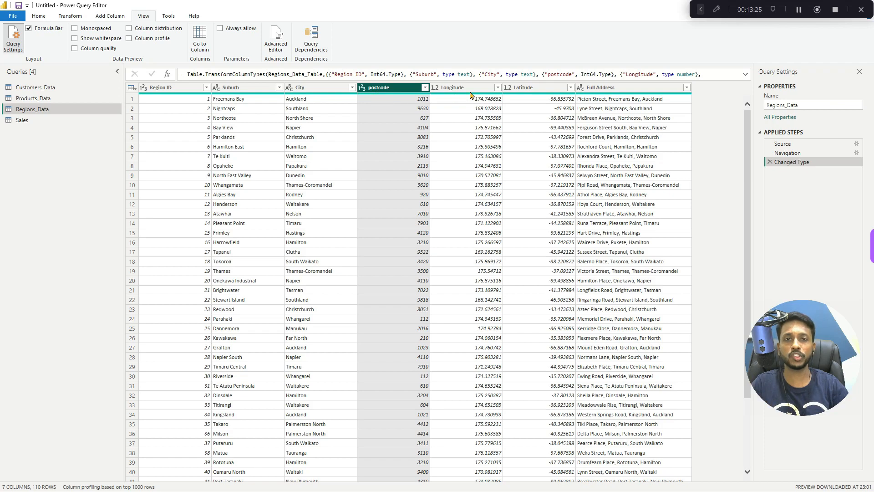
{"action": "left_click", "coordinate": [486, 91]}
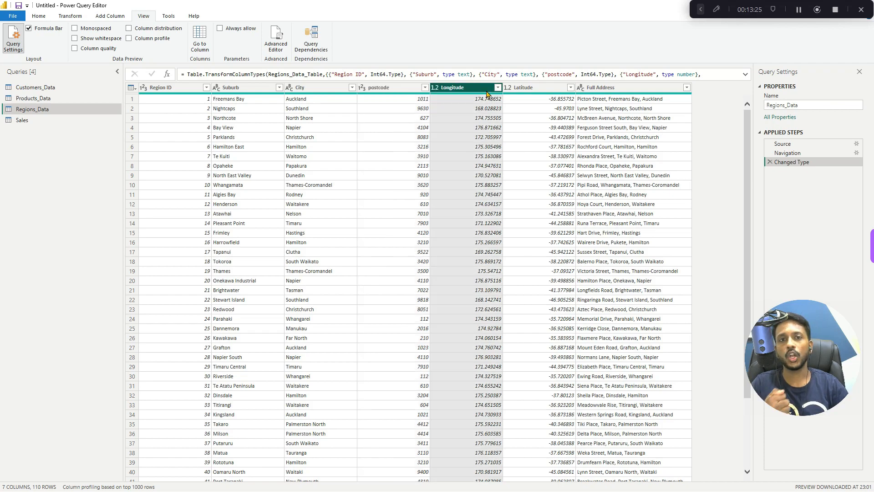
{"action": "left_click", "coordinate": [508, 87]}
{"action": "left_click", "coordinate": [597, 91]}
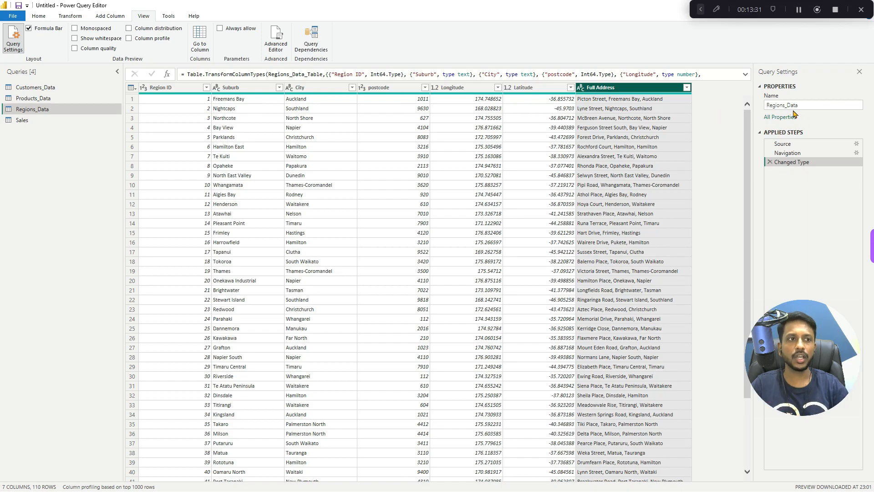
{"action": "left_click", "coordinate": [809, 108]}
{"action": "double_click", "coordinate": [808, 108]}
{"action": "key", "text": "BackSpace"}
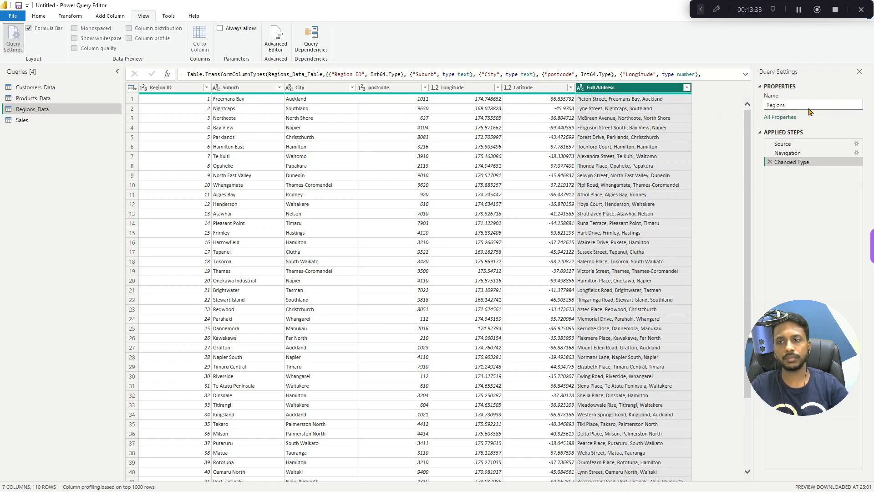
{"action": "left_click", "coordinate": [72, 181]}
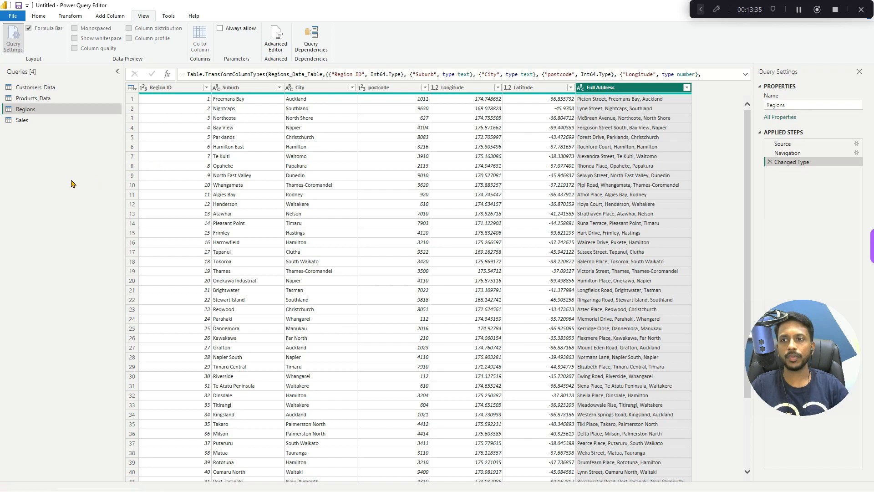
- Examine the Region ID column in Regions and the matching Region ID, Customer ID and Product ID columns in Sales
{"action": "left_click", "coordinate": [172, 90]}
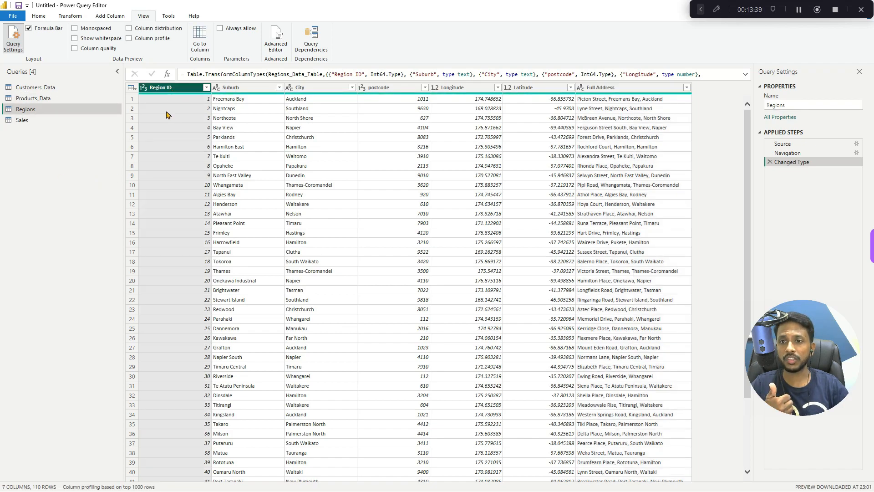
{"action": "left_click", "coordinate": [44, 120]}
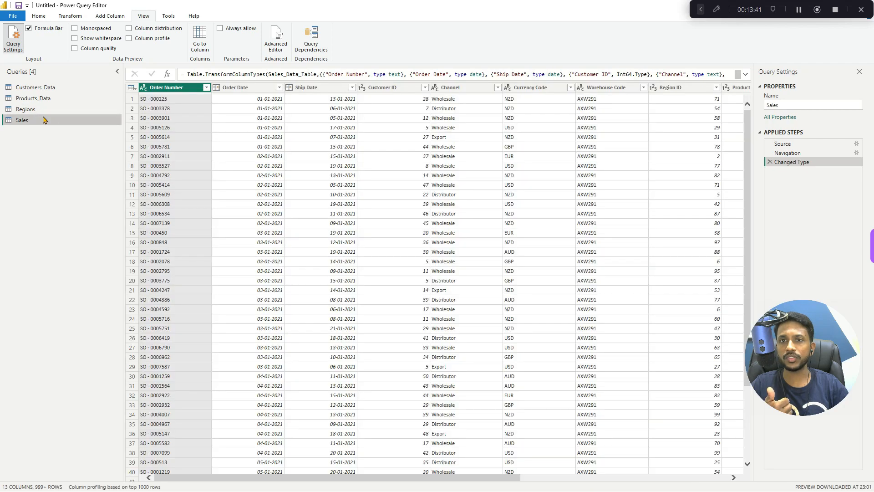
{"action": "left_click", "coordinate": [675, 89]}
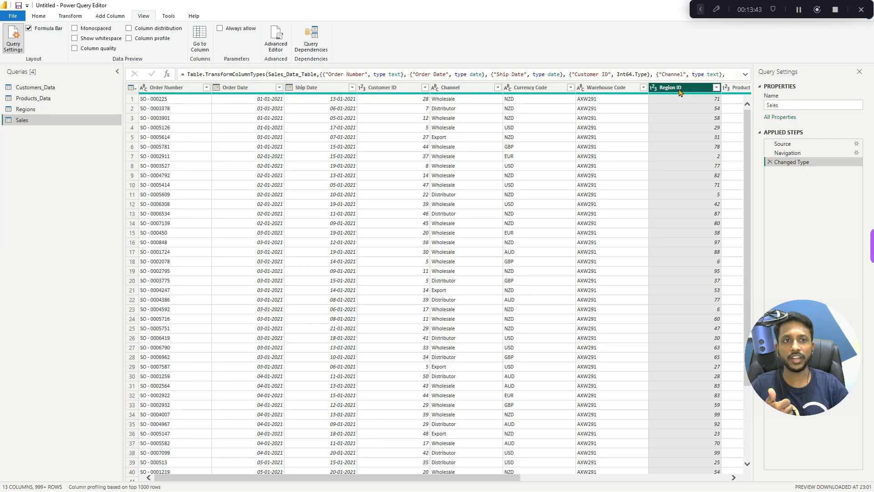
{"action": "left_click", "coordinate": [393, 90]}
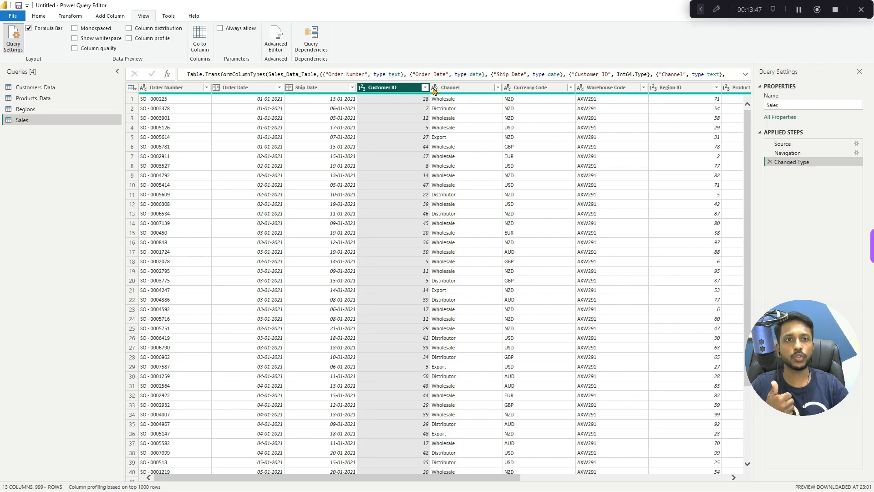
{"action": "left_click_drag", "start_coordinate": [384, 478], "coordinate": [478, 478]}
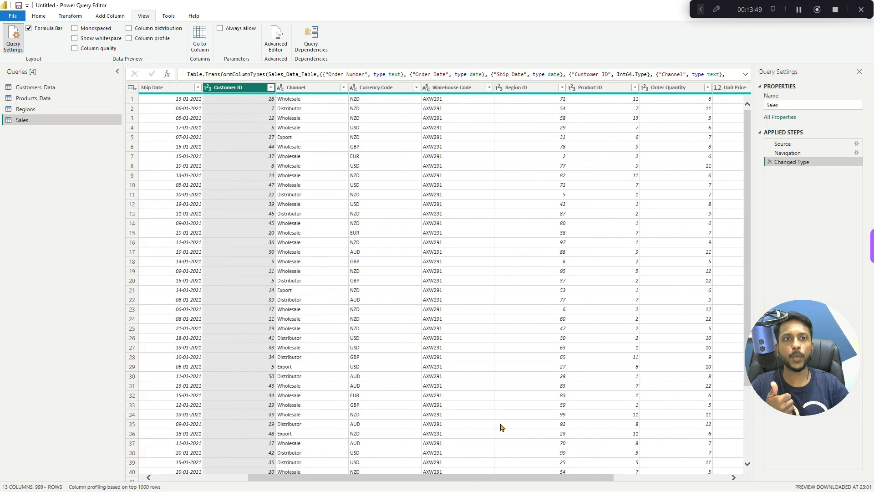
{"action": "left_click", "coordinate": [599, 90]}
- Rename the Products_Data query as Products
{"action": "left_click", "coordinate": [64, 104]}
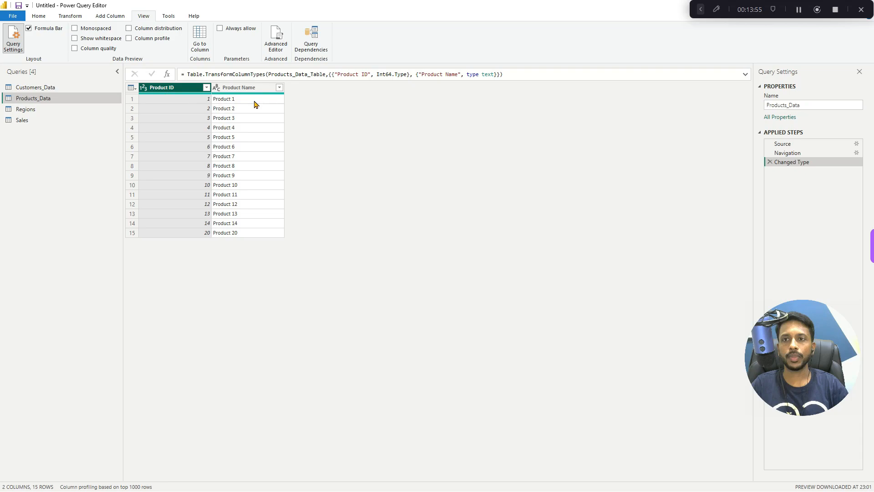
{"action": "left_click", "coordinate": [810, 103]}
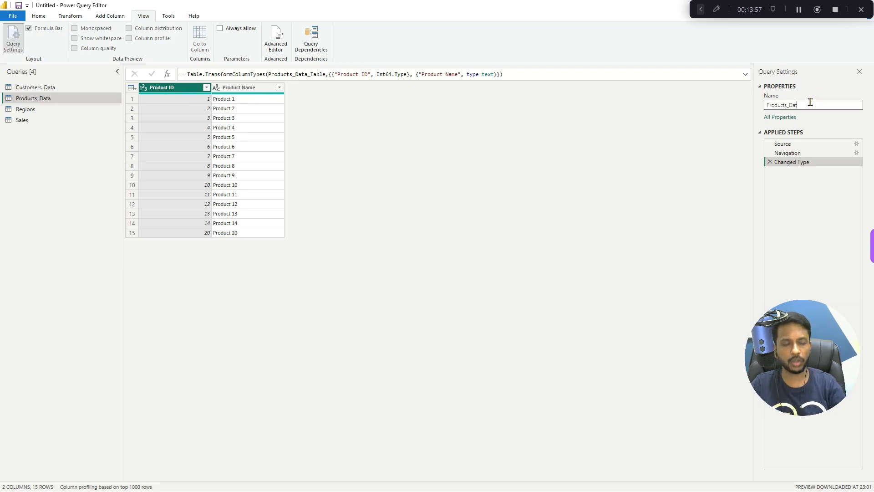
{"action": "key", "text": "Return"}
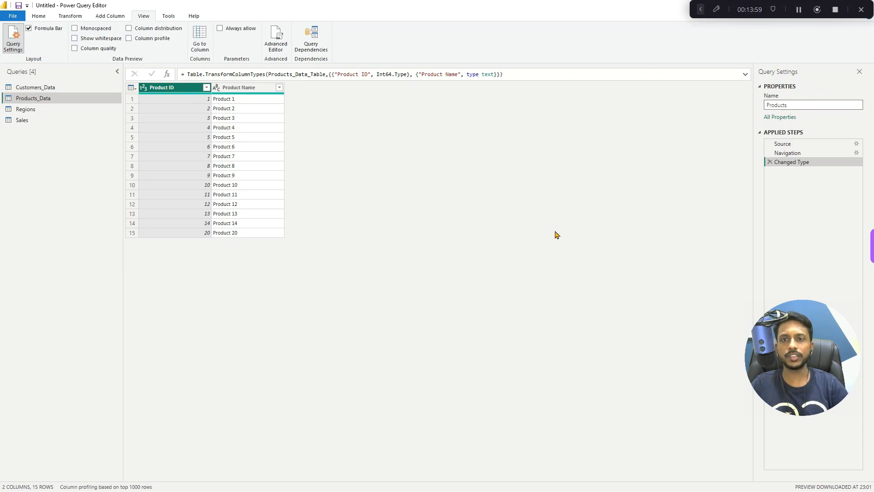
- Rename the Customers_Data query as Customers
{"action": "left_click", "coordinate": [55, 87]}
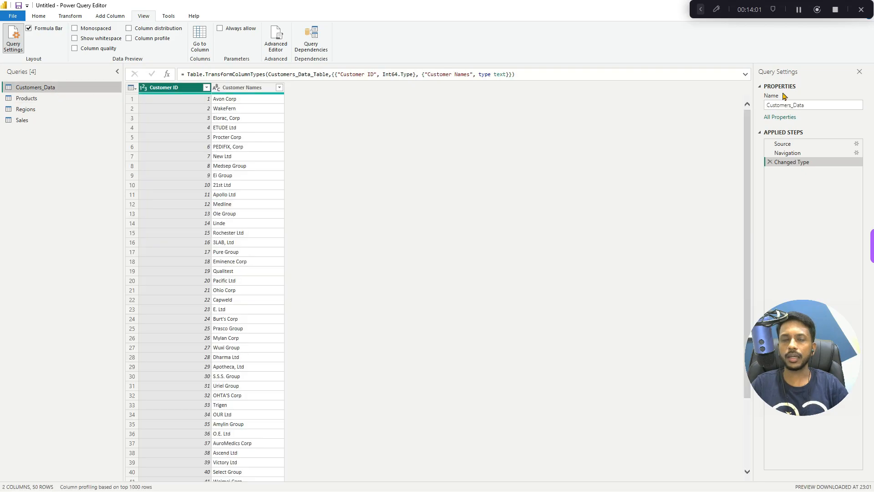
{"action": "left_click", "coordinate": [807, 106]}
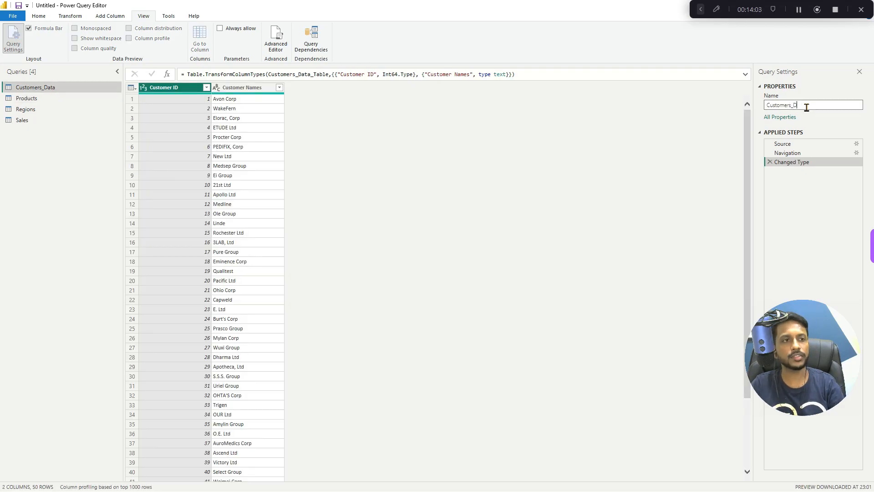
{"action": "key", "text": "Return"}
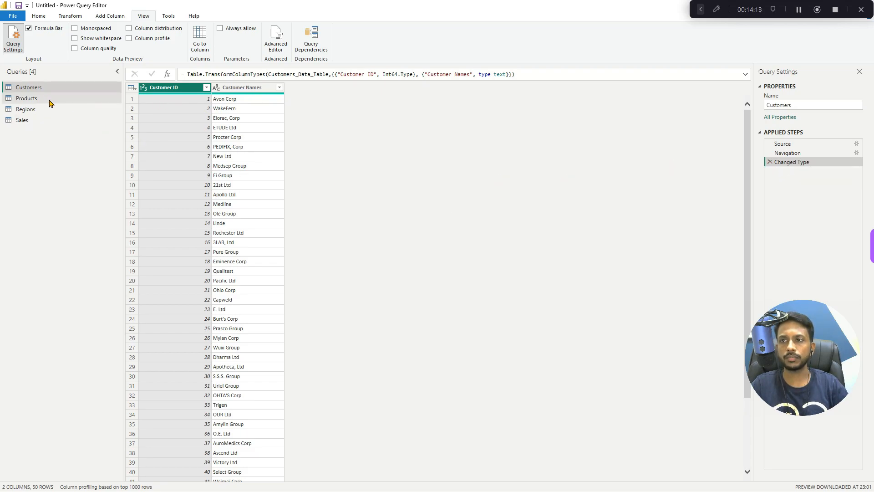
- Look through the Sales, Customers, Products and Regions queries in turn
{"action": "left_click", "coordinate": [32, 120]}
{"action": "left_click", "coordinate": [43, 87]}
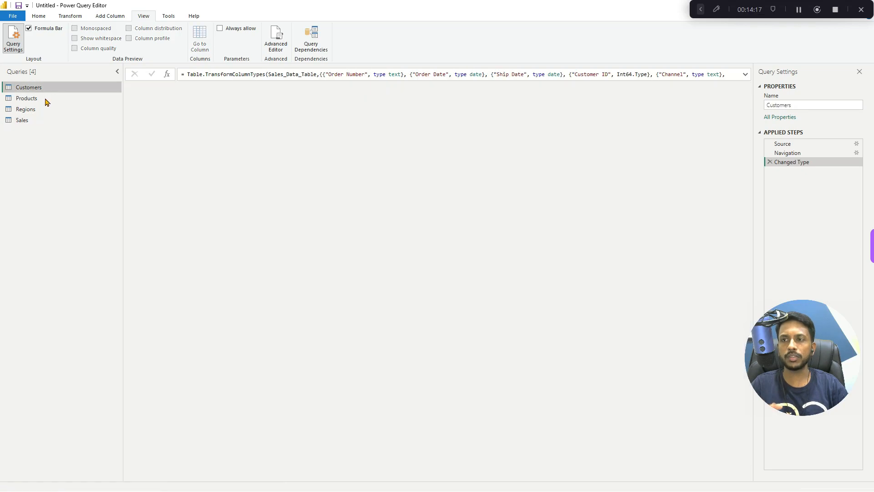
{"action": "left_click", "coordinate": [43, 99]}
{"action": "left_click", "coordinate": [34, 109]}
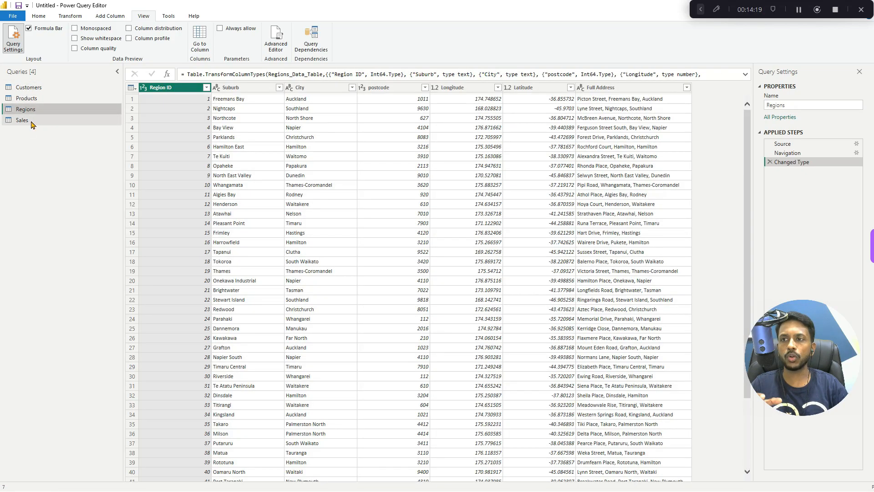
- Switch to the Stage 3 - Architecting Data Models folder and open the text file M Script - Calendar Table_Dates Table
{"action": "left_click", "coordinate": [33, 120]}
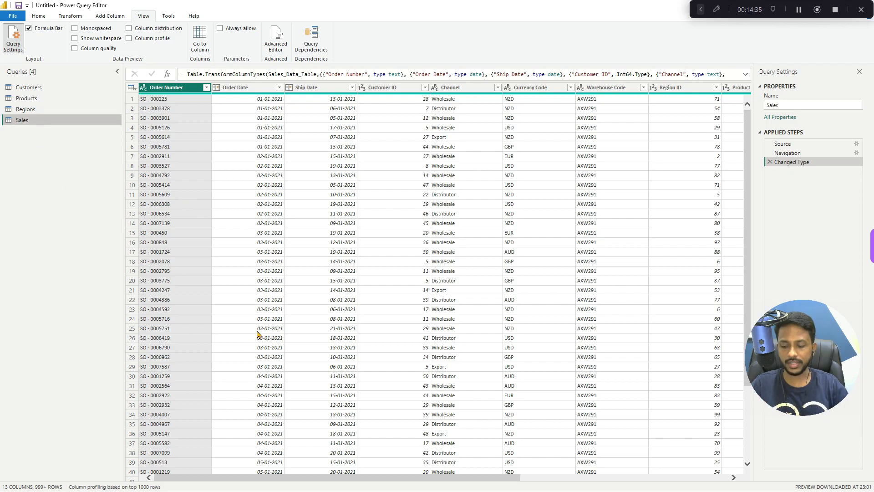
{"action": "key", "text": "super+d"}
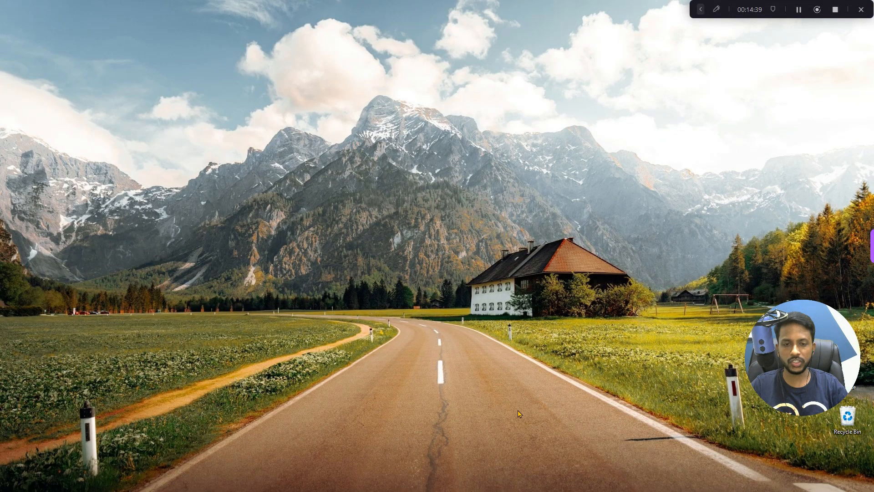
{"action": "key", "text": "alt+Tab"}
{"action": "key", "text": "alt+Tab"}
{"action": "key", "text": "alt+Tab"}
{"action": "key", "text": "alt+Tab"}
{"action": "key", "text": "alt+Tab"}
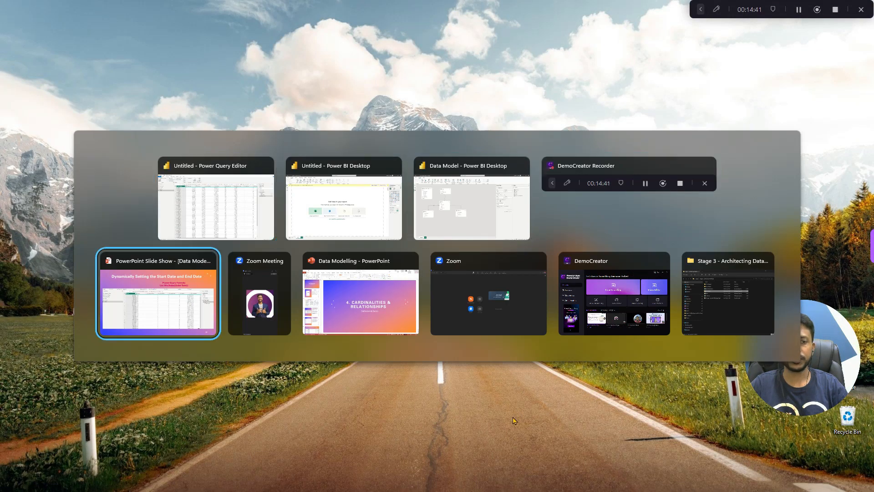
{"action": "key", "text": "alt+Tab"}
{"action": "key", "text": "alt+Tab"}
{"action": "key", "text": "alt+Tab"}
{"action": "key", "text": "alt+Tab"}
{"action": "key", "text": "alt+Tab"}
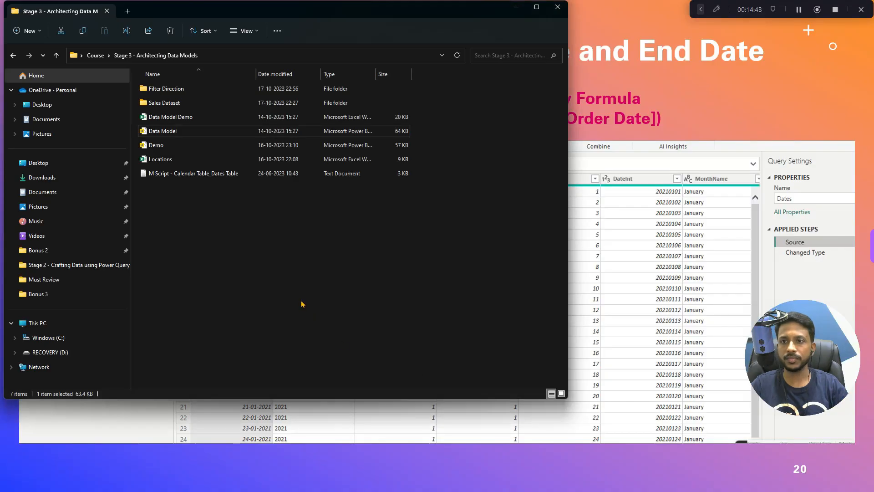
{"action": "left_click", "coordinate": [163, 177]}
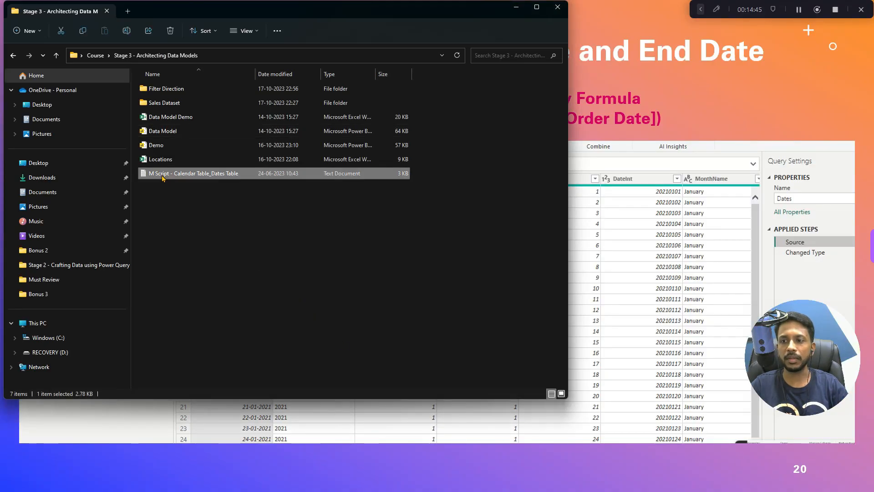
{"action": "double_click", "coordinate": [162, 177]}
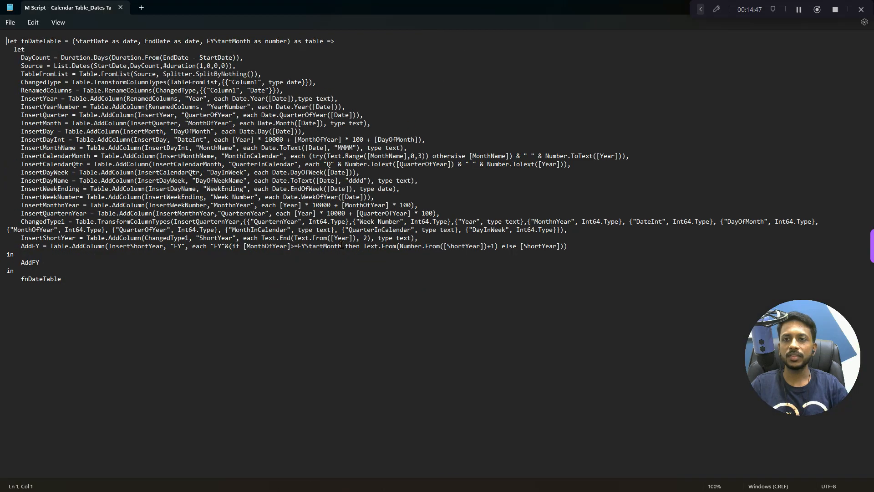
- Copy the entire fnDateTable script from the text file and switch back to the Power Query Editor
{"action": "left_click", "coordinate": [315, 304]}
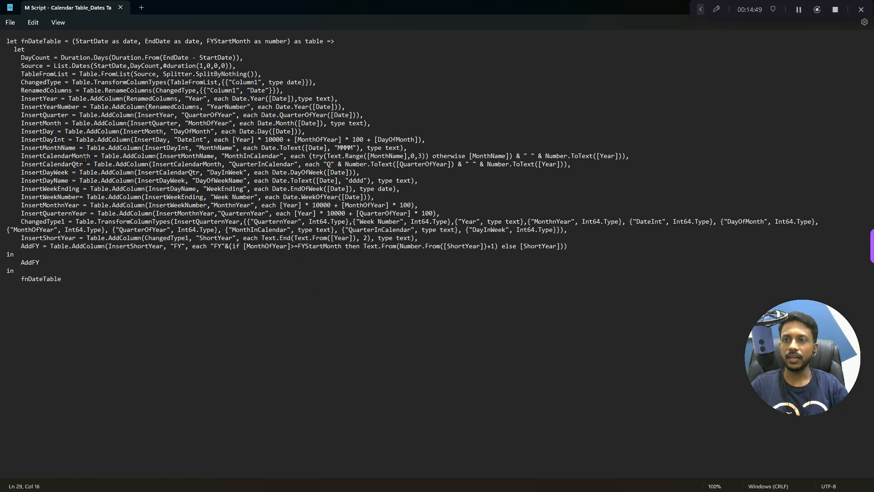
{"action": "left_click_drag", "start_coordinate": [119, 275], "coordinate": [6, 41]}
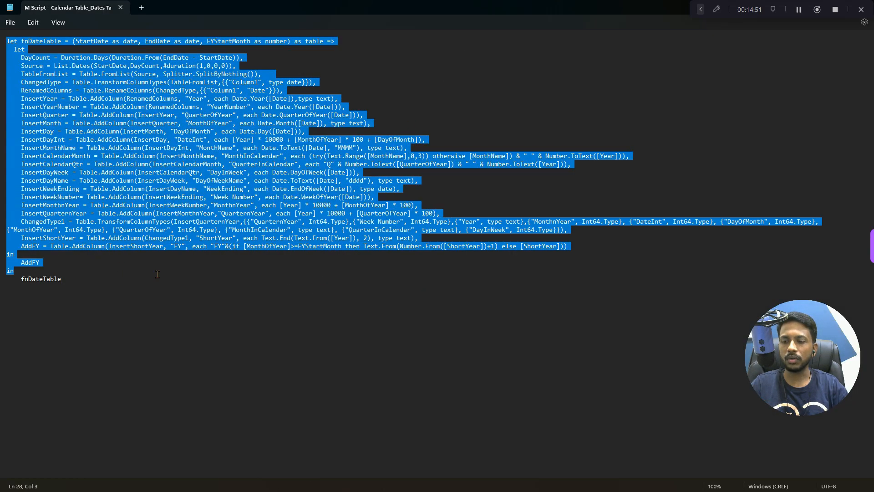
{"action": "left_click", "coordinate": [145, 309]}
{"action": "left_click_drag", "start_coordinate": [86, 278], "coordinate": [6, 41]}
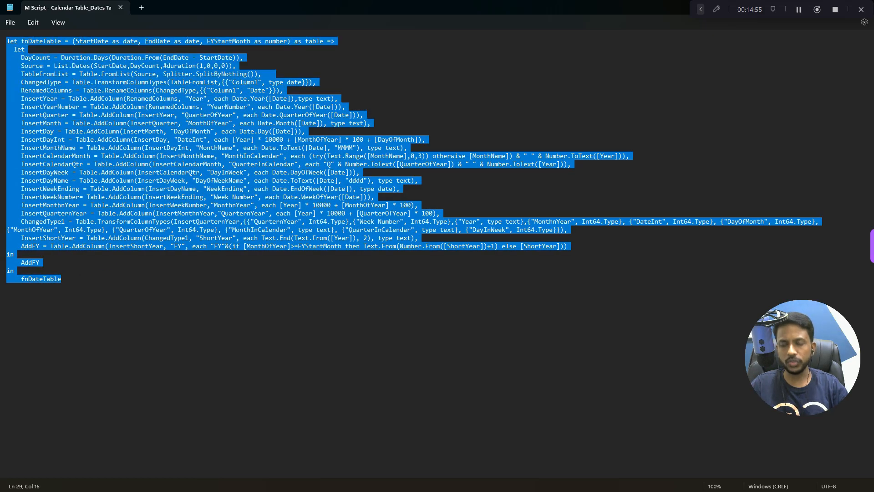
{"action": "key", "text": "alt+Tab"}
{"action": "key", "text": "Tab"}
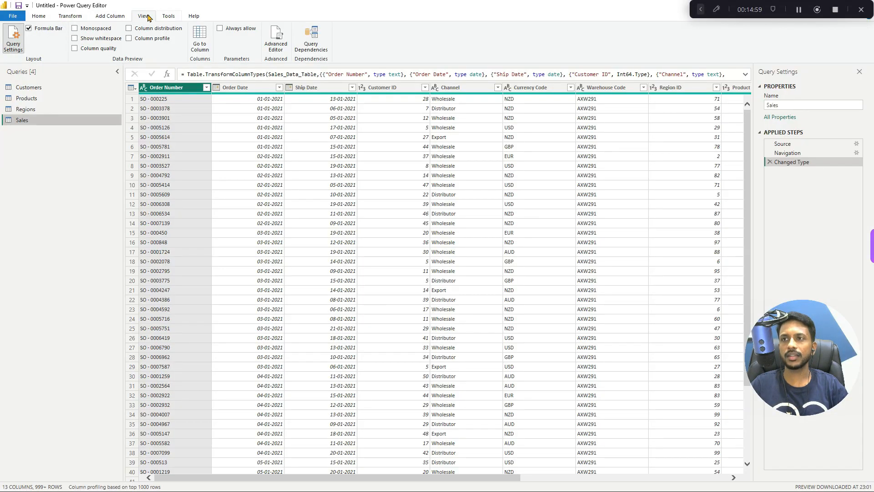
- Create a new blank query alongside the Customers, Products, Regions and Sales queries
{"action": "left_click", "coordinate": [40, 21]}
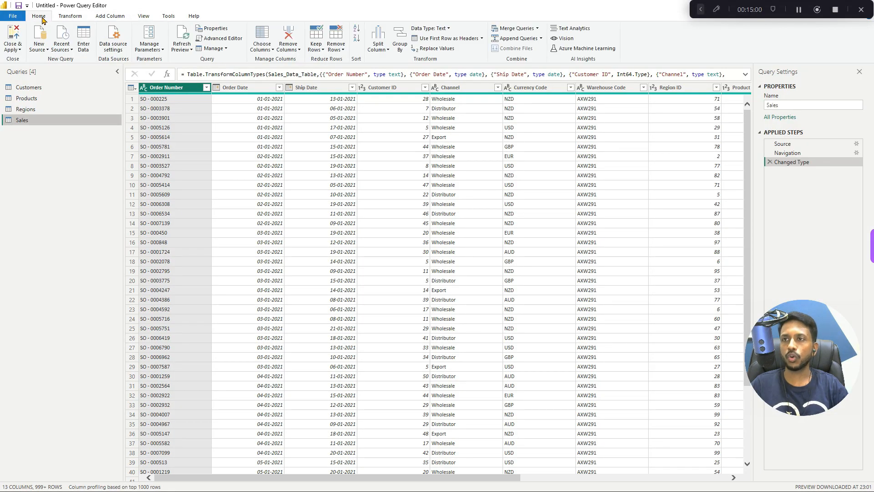
{"action": "left_click", "coordinate": [38, 50]}
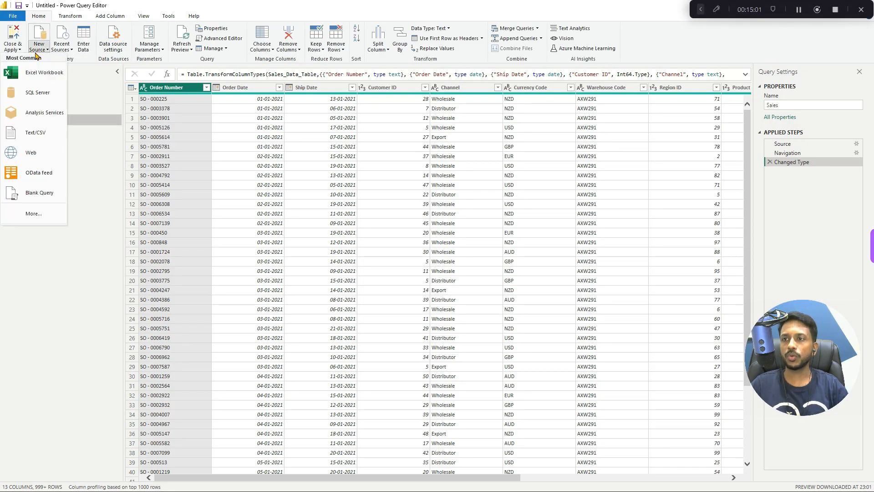
{"action": "left_click", "coordinate": [50, 197]}
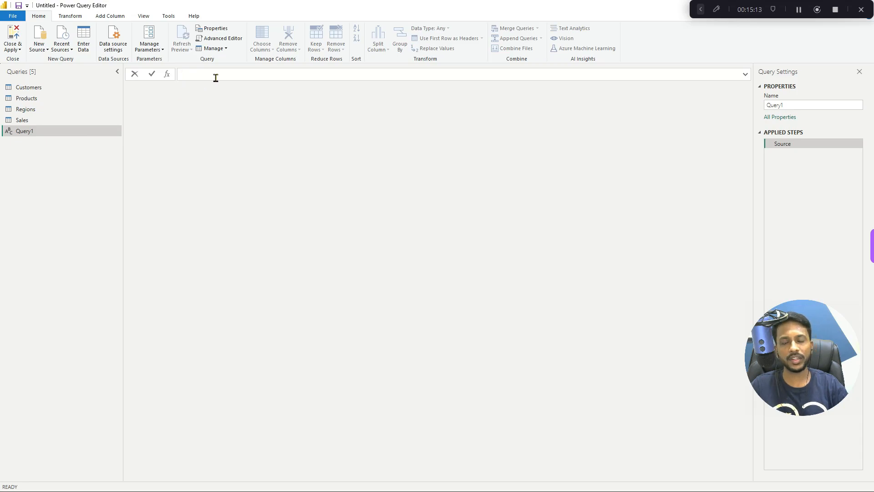
- Replace the blank query's default code with the copied fnDateTable script in the Advanced Editor and apply it
{"action": "left_click", "coordinate": [233, 40]}
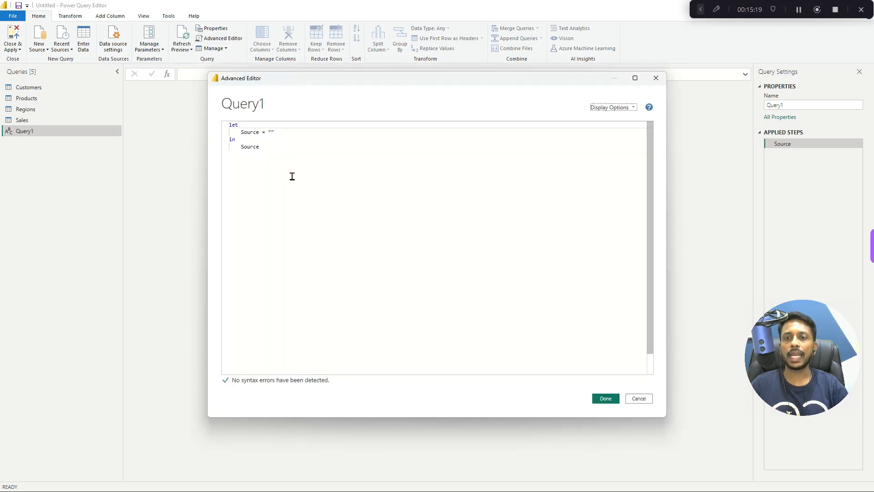
{"action": "left_click_drag", "start_coordinate": [260, 147], "coordinate": [229, 127]}
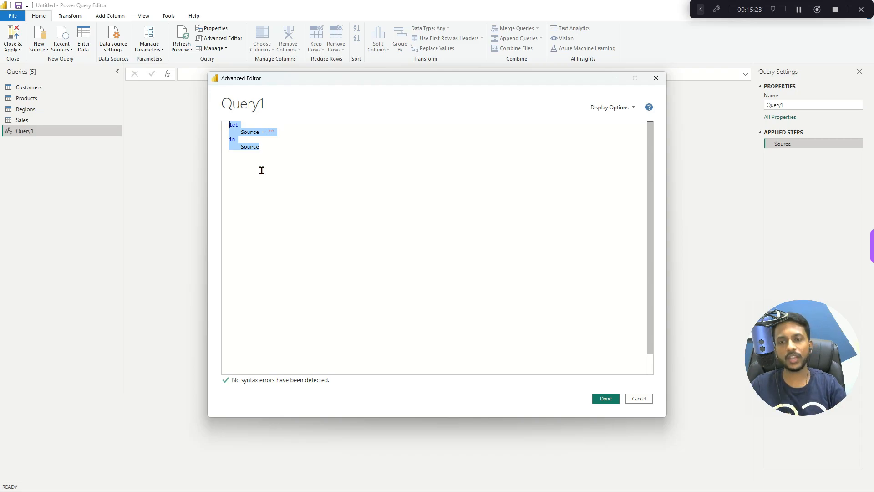
{"action": "key", "text": "Delete"}
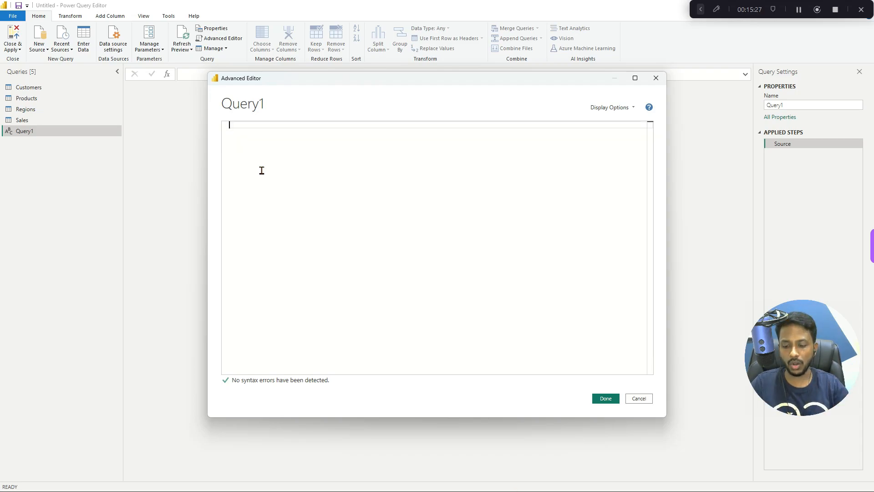
{"action": "key", "text": "ctrl+v"}
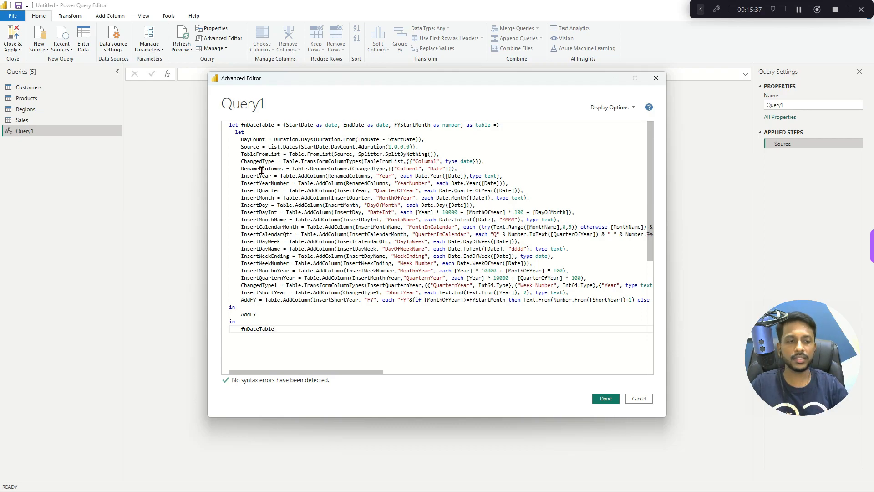
{"action": "left_click", "coordinate": [606, 398]}
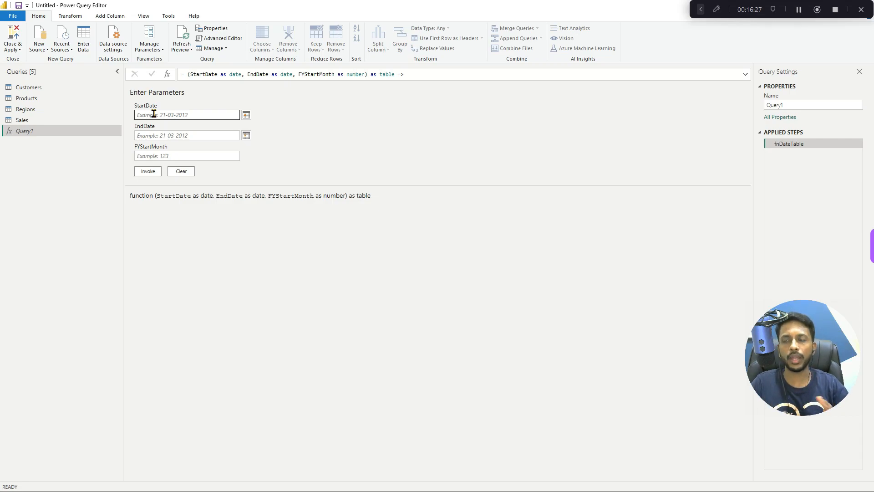
- Examine the Order Date and Ship Date columns in the Sales query
{"action": "left_click", "coordinate": [57, 109]}
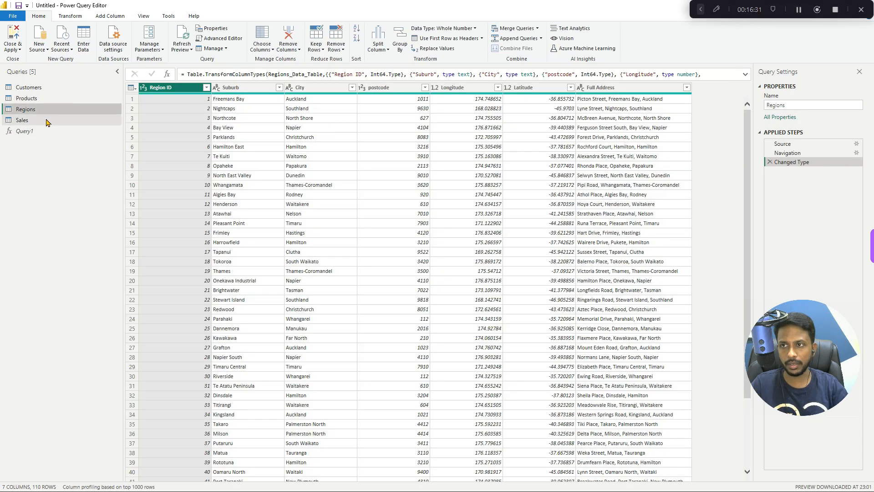
{"action": "left_click", "coordinate": [46, 121]}
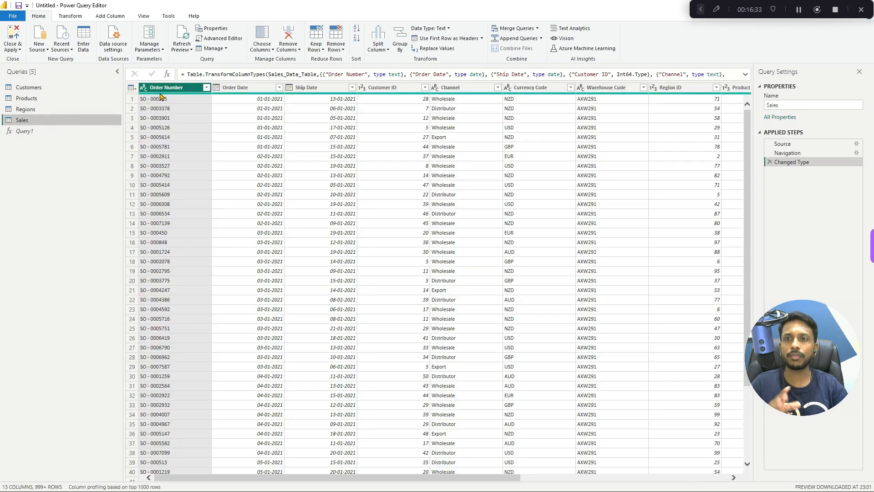
{"action": "left_click", "coordinate": [246, 87]}
{"action": "left_click", "coordinate": [322, 90]}
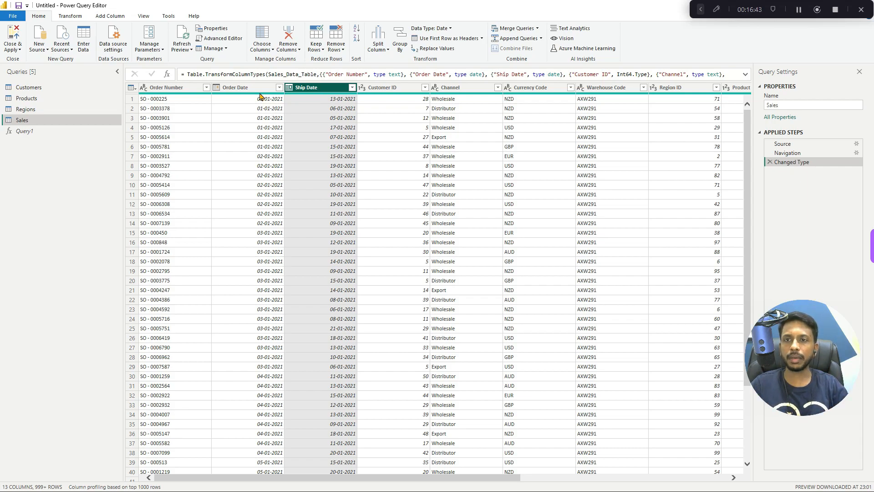
- Calculate the earliest Order Date in Sales to read it, and remove the calculated step again
{"action": "left_click", "coordinate": [237, 91]}
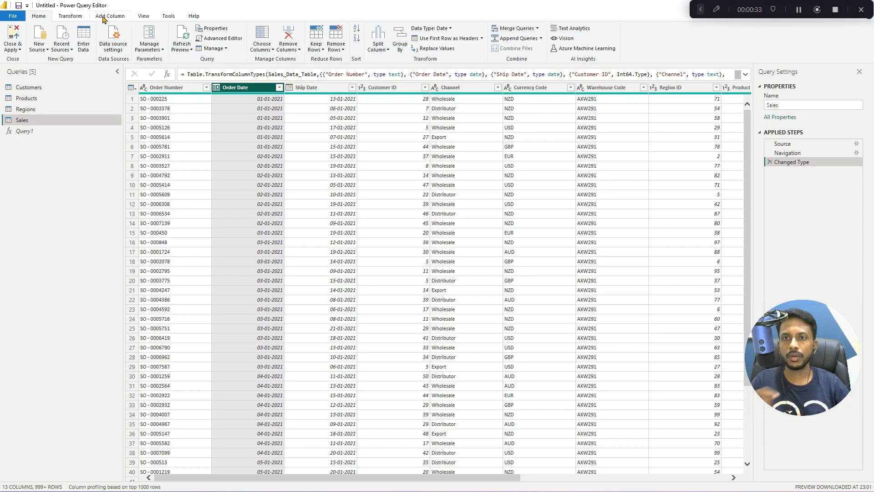
{"action": "left_click", "coordinate": [76, 18]}
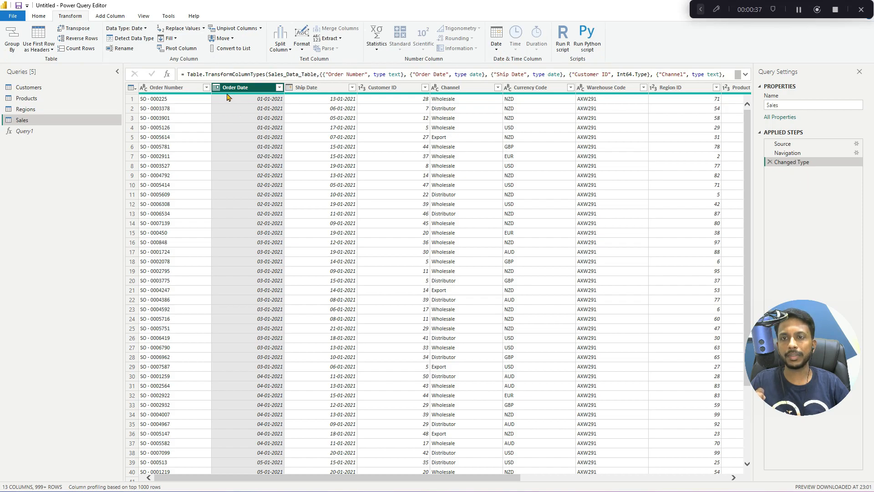
{"action": "left_click", "coordinate": [497, 48]}
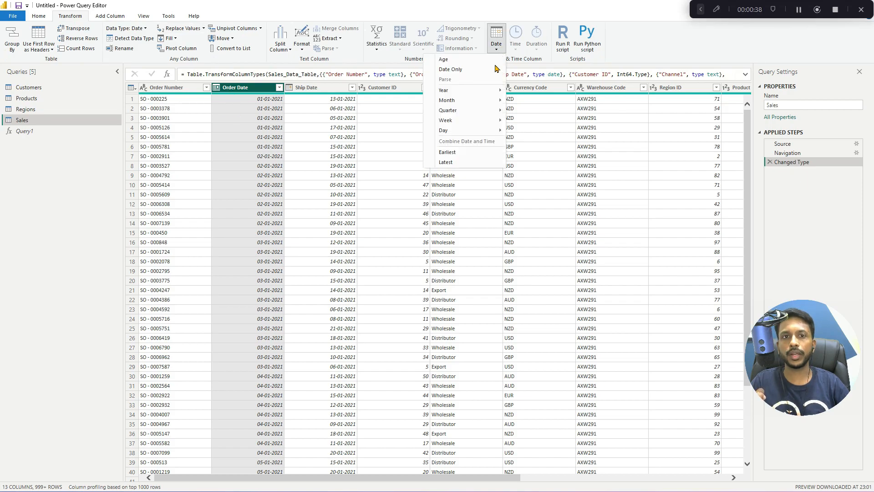
{"action": "left_click", "coordinate": [459, 157]}
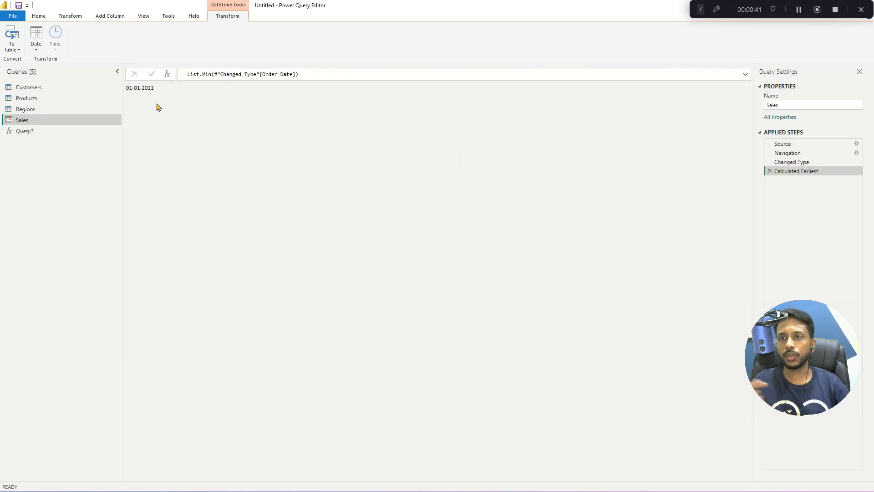
{"action": "left_click", "coordinate": [770, 171]}
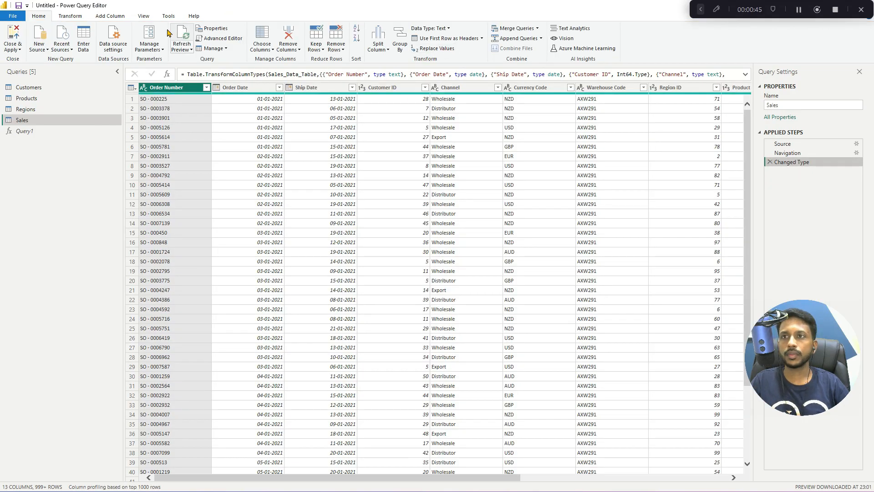
- Calculate the latest Order Date in Sales to read it, and delete that calculation from the query
{"action": "left_click", "coordinate": [72, 20]}
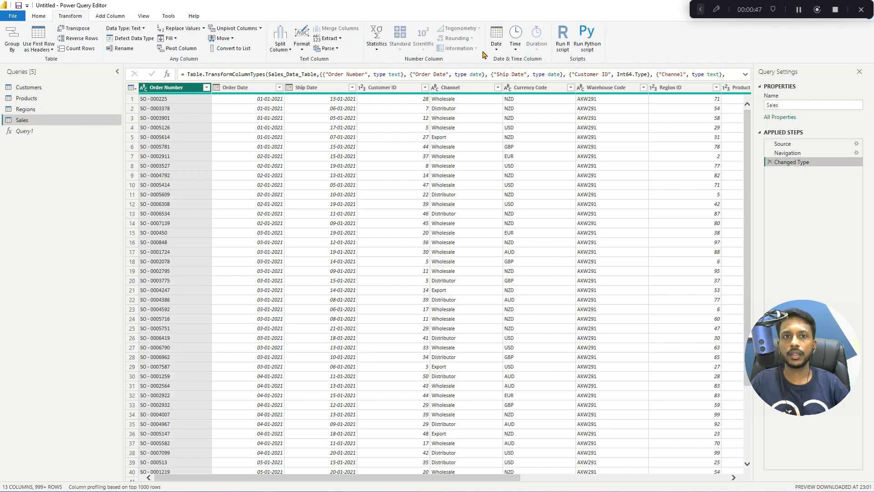
{"action": "left_click", "coordinate": [499, 49]}
{"action": "left_click", "coordinate": [236, 87]}
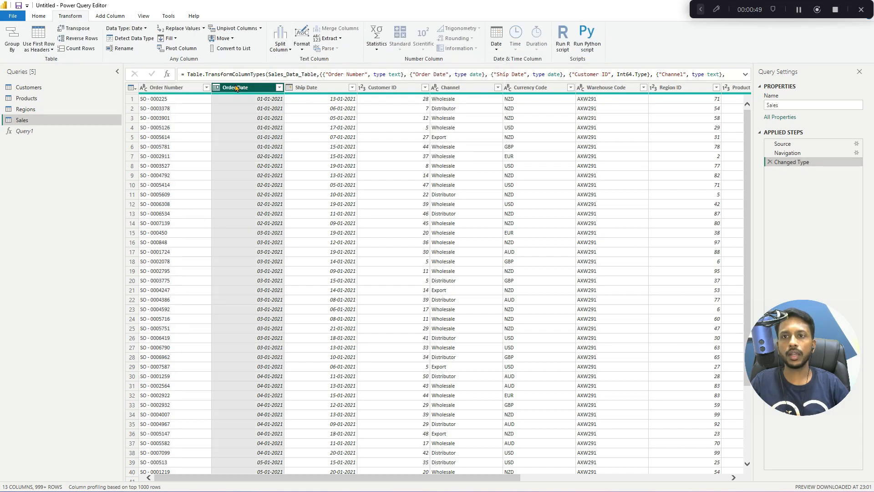
{"action": "left_click", "coordinate": [497, 45]}
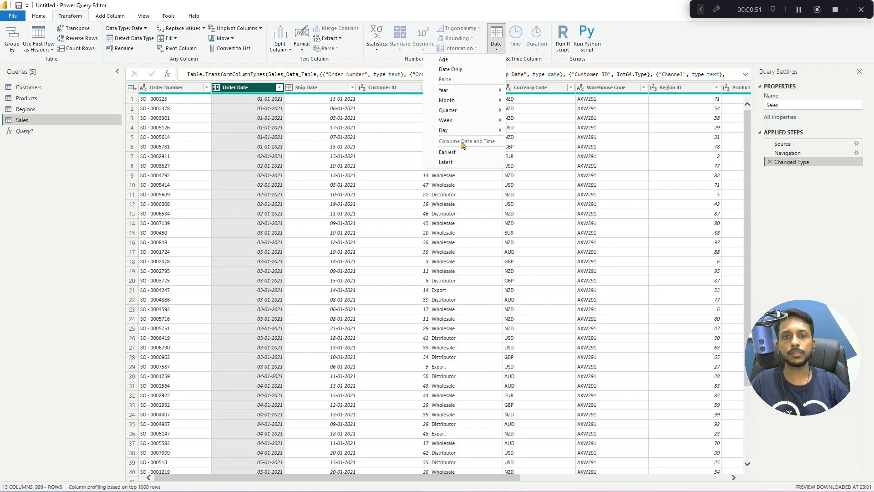
{"action": "left_click", "coordinate": [453, 162]}
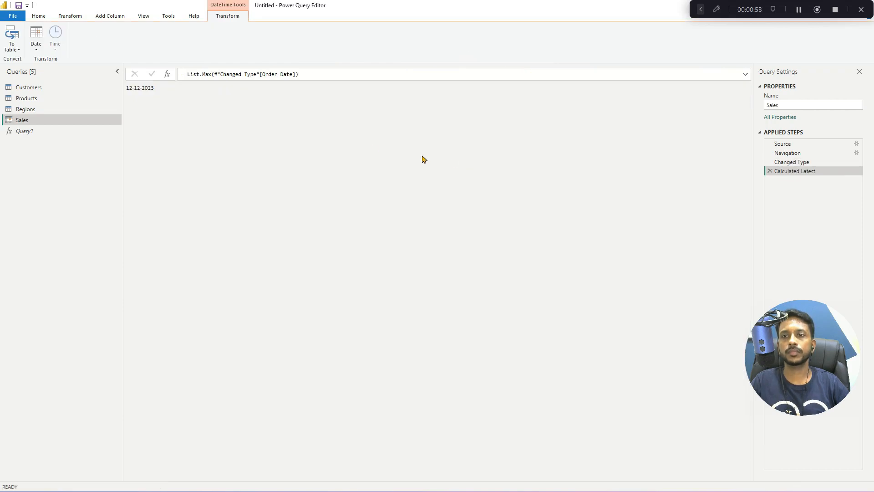
{"action": "left_click_drag", "start_coordinate": [157, 88], "coordinate": [117, 88]}
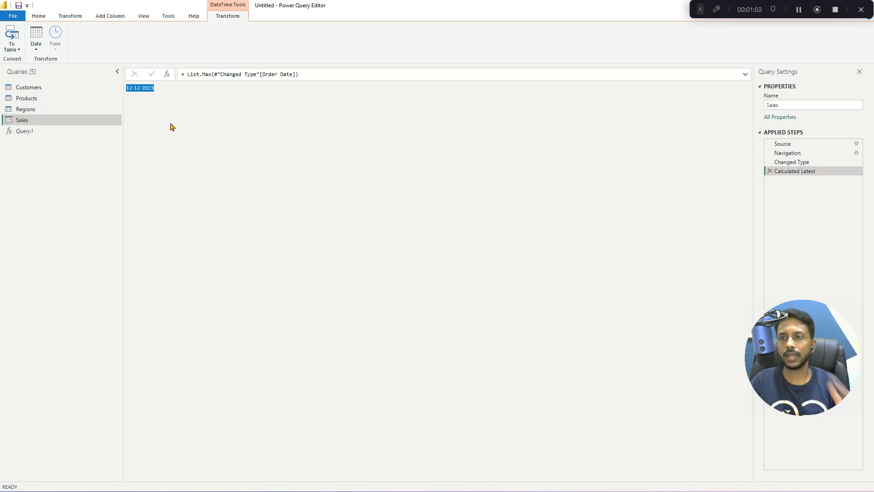
{"action": "left_click", "coordinate": [770, 172]}
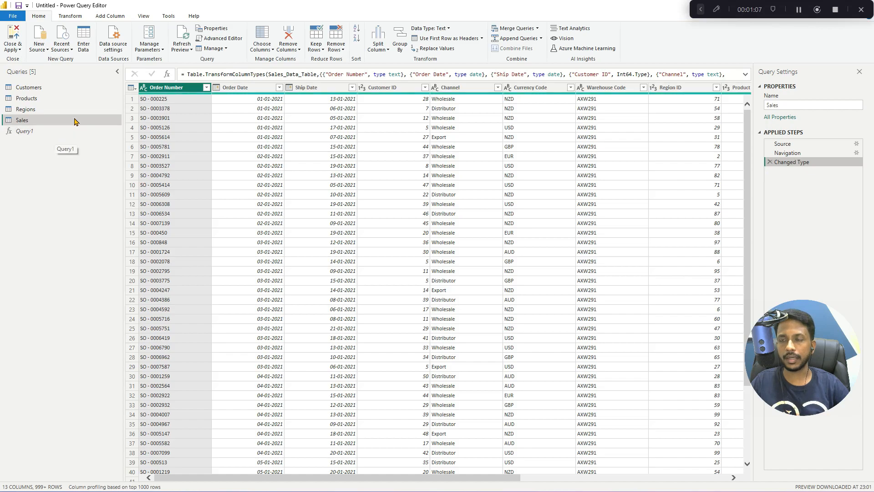
- Set the StartDate parameter of the Query1 date function to 01-01-2021
{"action": "left_click", "coordinate": [66, 131]}
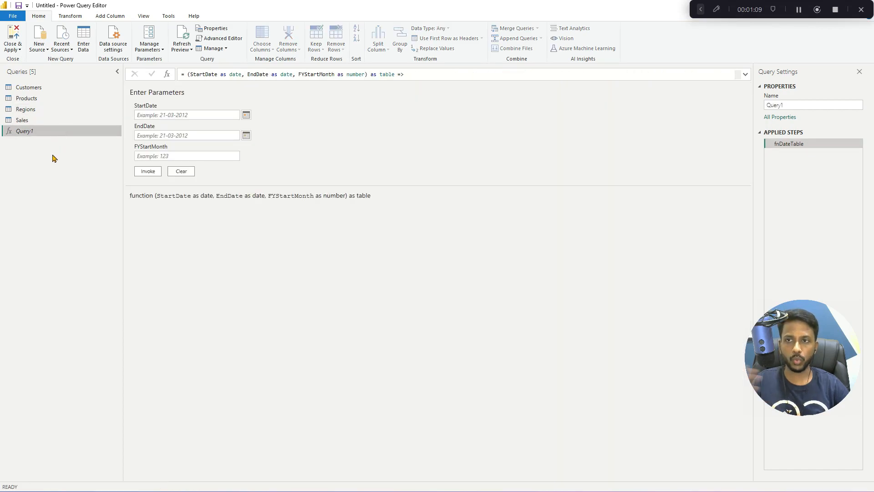
{"action": "left_click", "coordinate": [246, 116]}
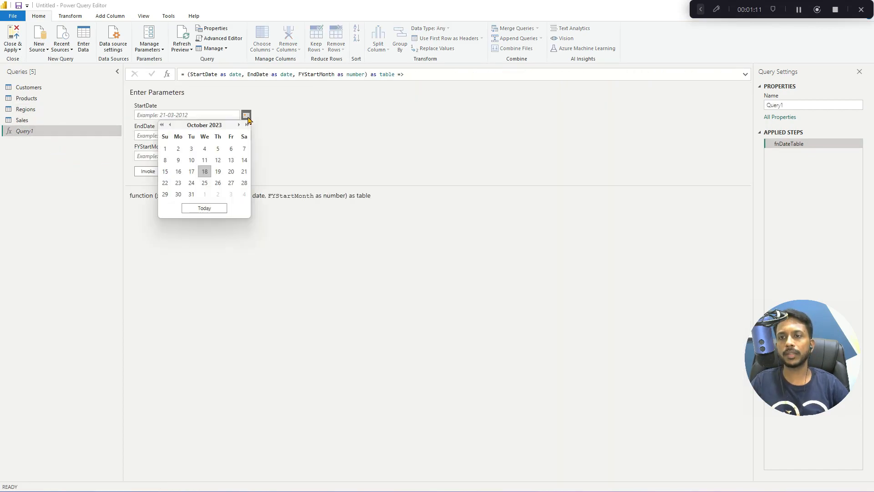
{"action": "left_click", "coordinate": [161, 125]}
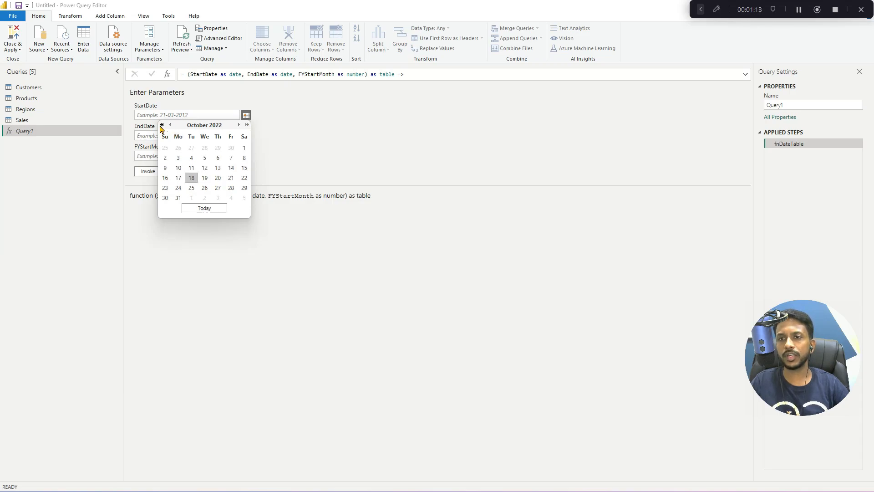
{"action": "left_click", "coordinate": [162, 126]}
{"action": "left_click", "coordinate": [169, 125]}
{"action": "left_click", "coordinate": [169, 126]}
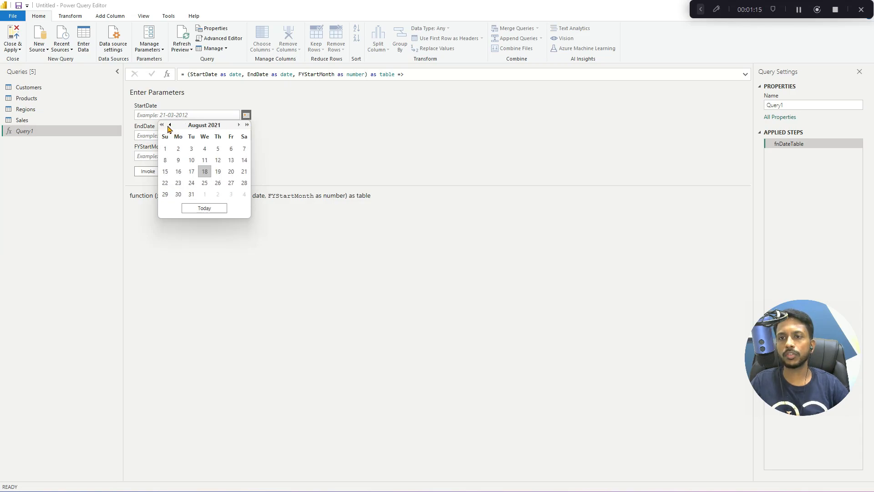
{"action": "left_click", "coordinate": [169, 126]}
{"action": "left_click", "coordinate": [169, 126]}
{"action": "left_click", "coordinate": [169, 126]}
{"action": "left_click", "coordinate": [169, 126]}
{"action": "left_click", "coordinate": [169, 126]}
{"action": "left_click", "coordinate": [170, 125]}
{"action": "left_click", "coordinate": [169, 125]}
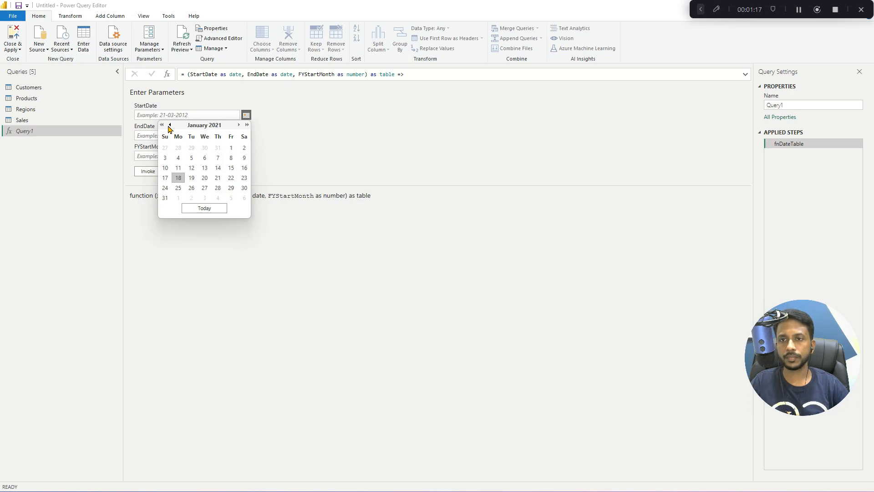
{"action": "left_click", "coordinate": [231, 148]}
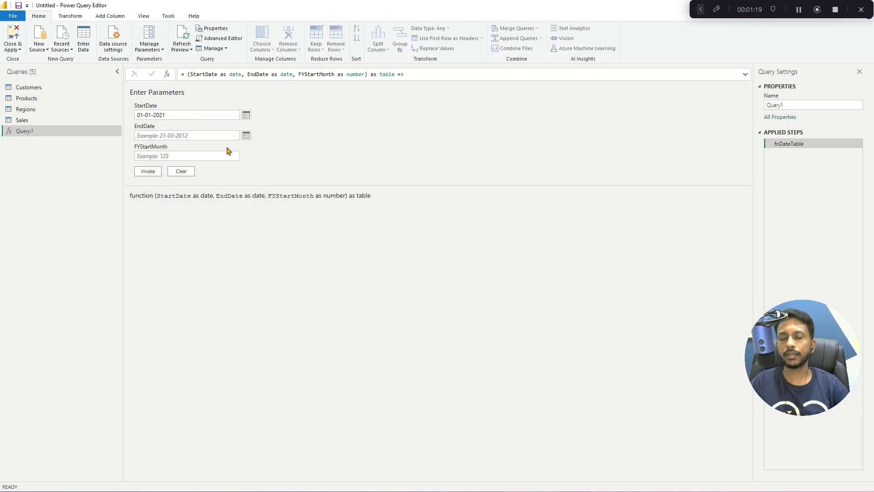
- Set the date function's EndDate parameter to 31-12-2023
{"action": "left_click", "coordinate": [246, 136]}
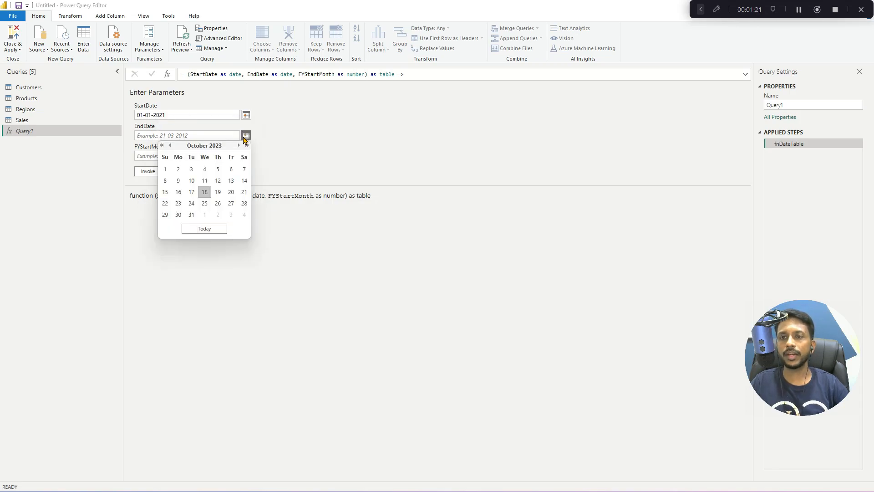
{"action": "left_click", "coordinate": [237, 145]}
{"action": "left_click", "coordinate": [238, 145]}
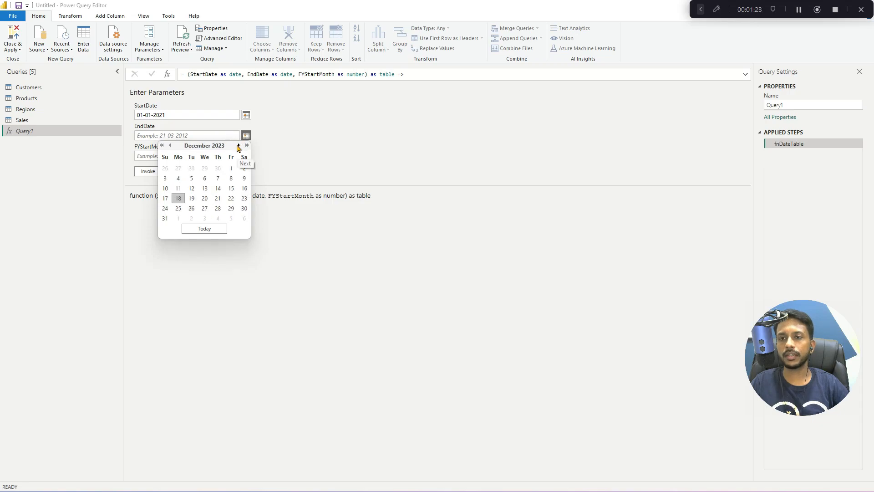
{"action": "left_click", "coordinate": [165, 219]}
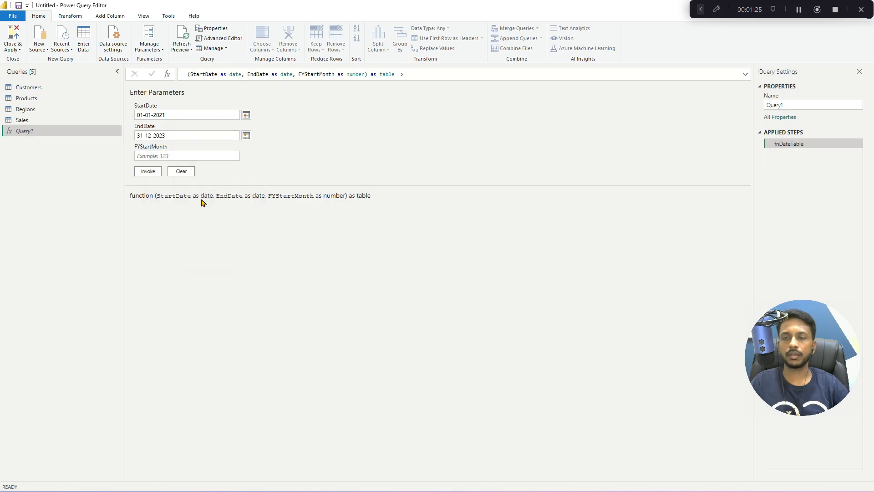
- Set FYStartMonth to 4 and invoke the function to generate the date table
{"action": "left_click", "coordinate": [196, 157]}
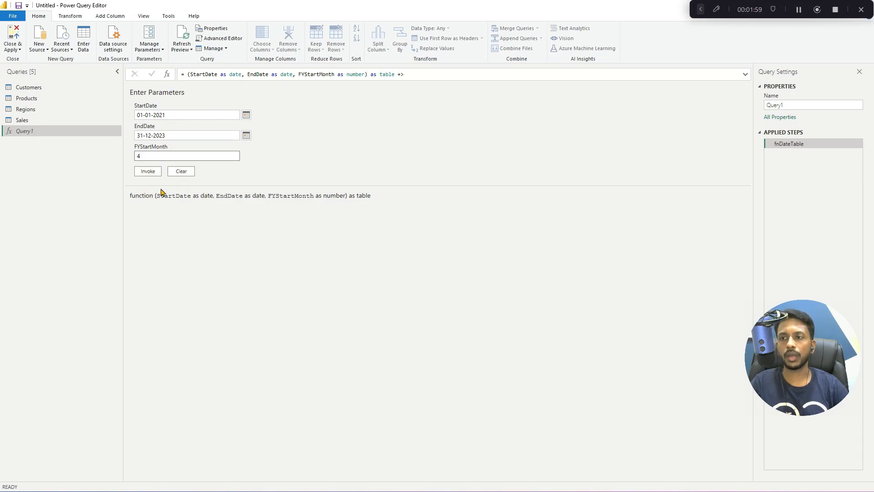
{"action": "left_click", "coordinate": [140, 155]}
{"action": "type", "text": "4"}
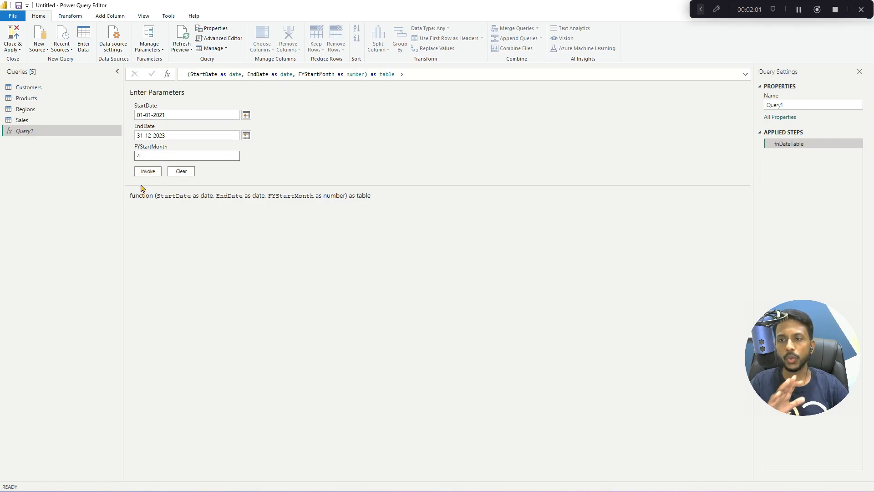
{"action": "left_click", "coordinate": [148, 172]}
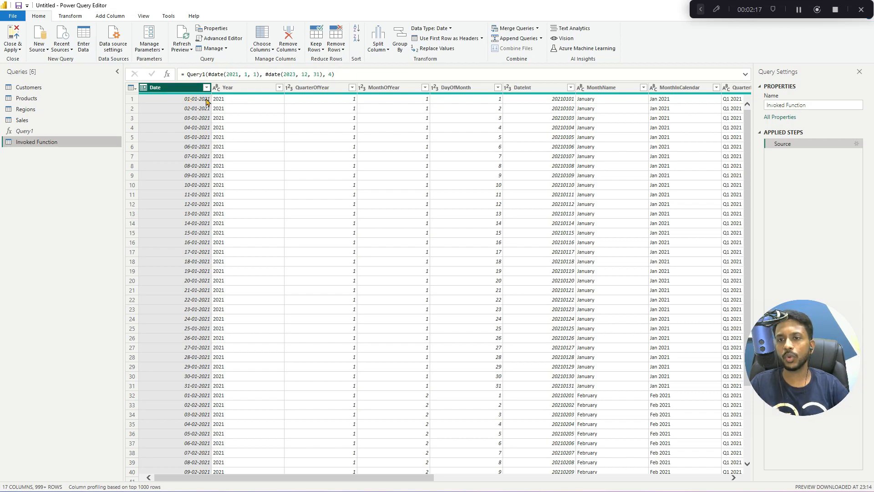
- Examine the generated date table's columns from Date and Year through MonthInCalendar, DayOfWeekName and WeekEnding to FY
{"action": "scroll", "coordinate": [217, 190], "scroll_direction": "down", "scroll_amount": 20}
{"action": "scroll", "coordinate": [218, 190], "scroll_direction": "down", "scroll_amount": 20}
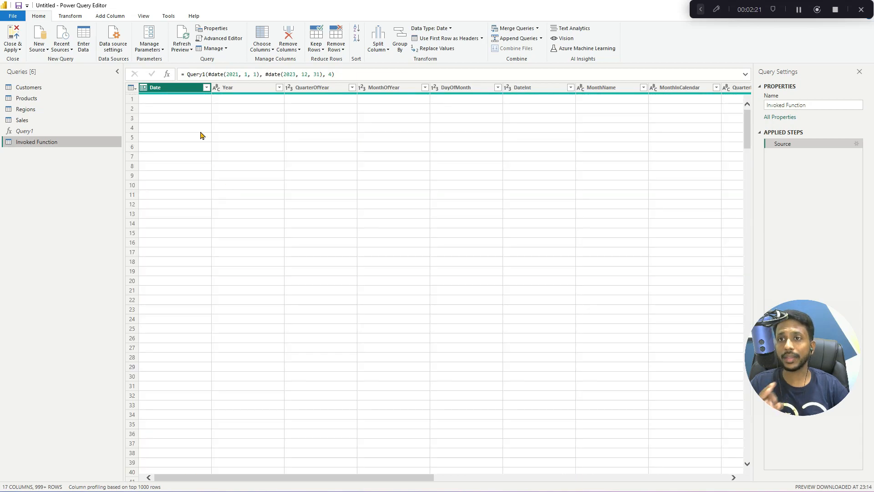
{"action": "left_click", "coordinate": [246, 88]}
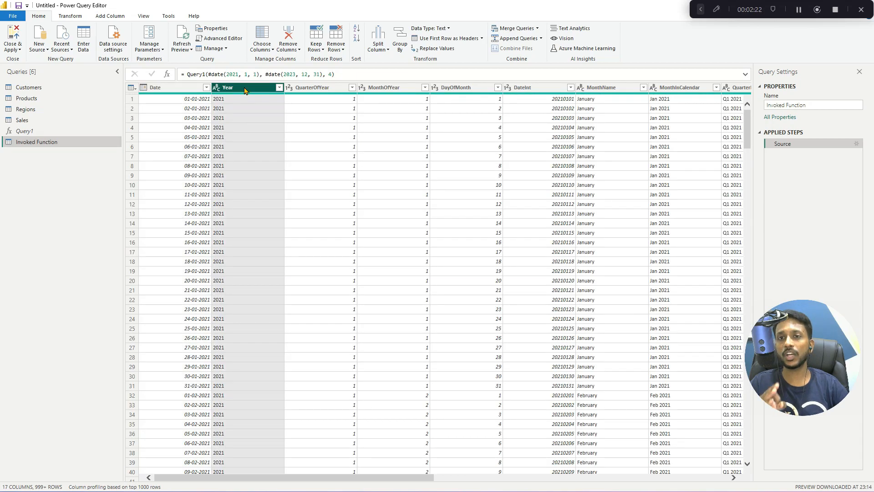
{"action": "left_click", "coordinate": [307, 89]}
{"action": "left_click", "coordinate": [369, 88]}
{"action": "left_click", "coordinate": [469, 88]}
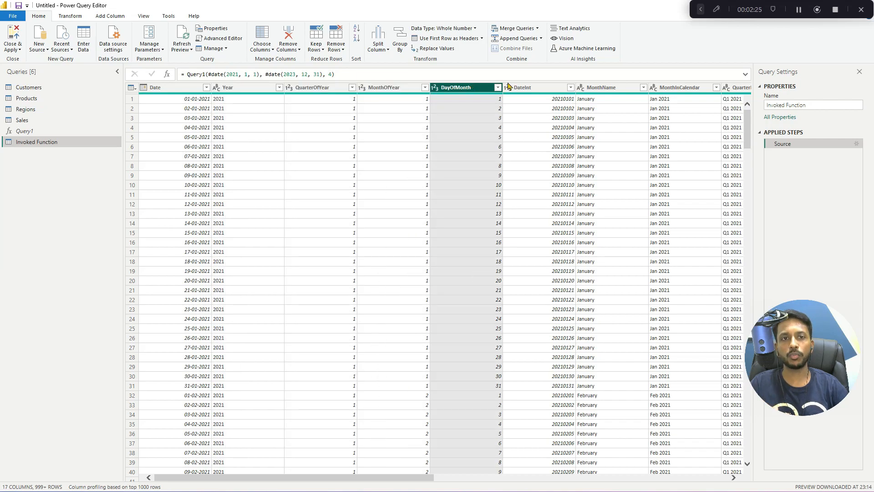
{"action": "left_click", "coordinate": [533, 87]}
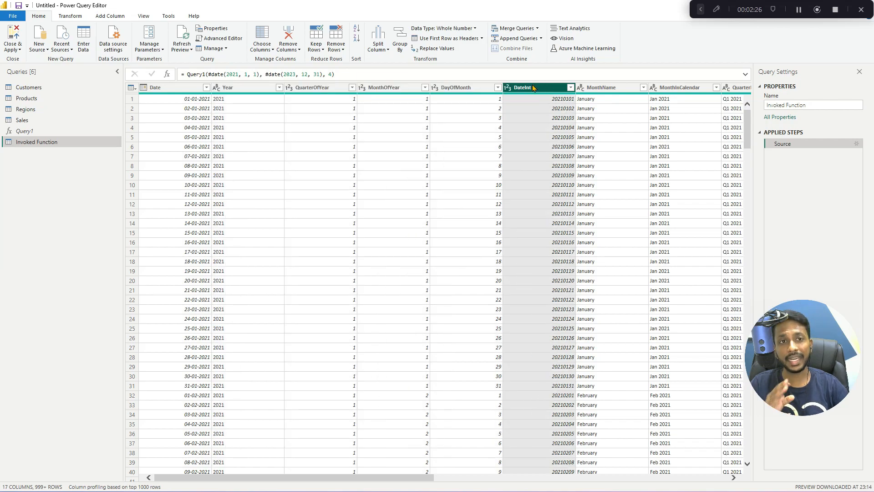
{"action": "left_click", "coordinate": [612, 87]}
{"action": "left_click", "coordinate": [689, 90]}
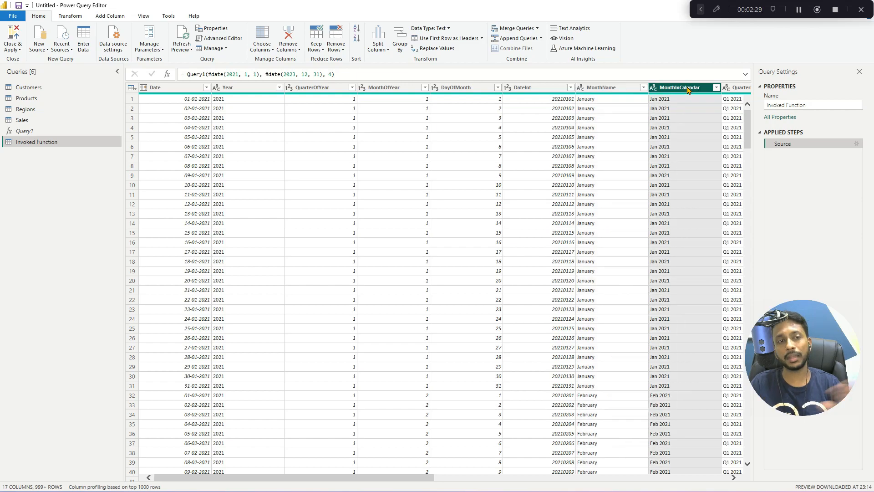
{"action": "left_click", "coordinate": [410, 474]}
{"action": "left_click_drag", "start_coordinate": [409, 477], "coordinate": [610, 478]}
{"action": "left_click", "coordinate": [468, 88]}
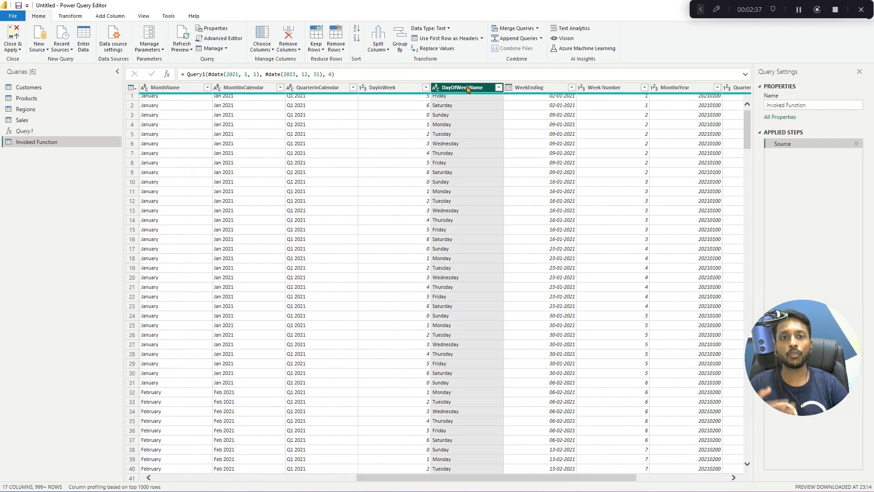
{"action": "left_click", "coordinate": [532, 88]}
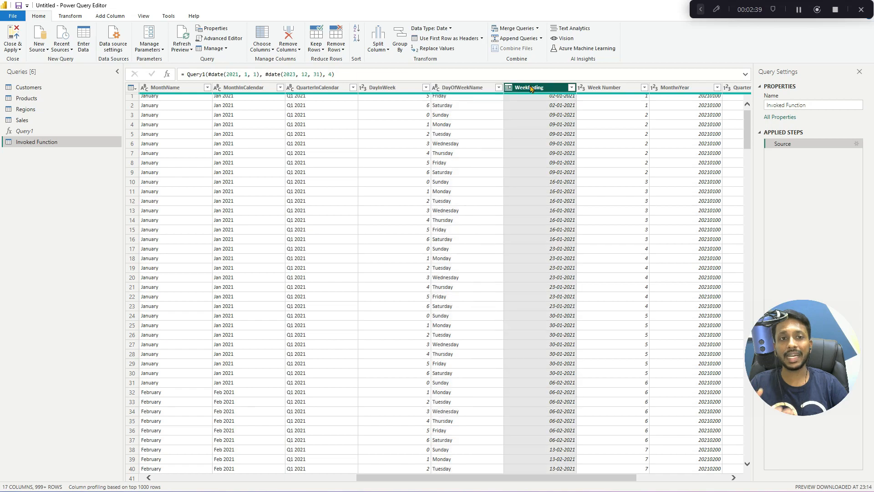
{"action": "left_click_drag", "start_coordinate": [417, 479], "coordinate": [423, 480]}
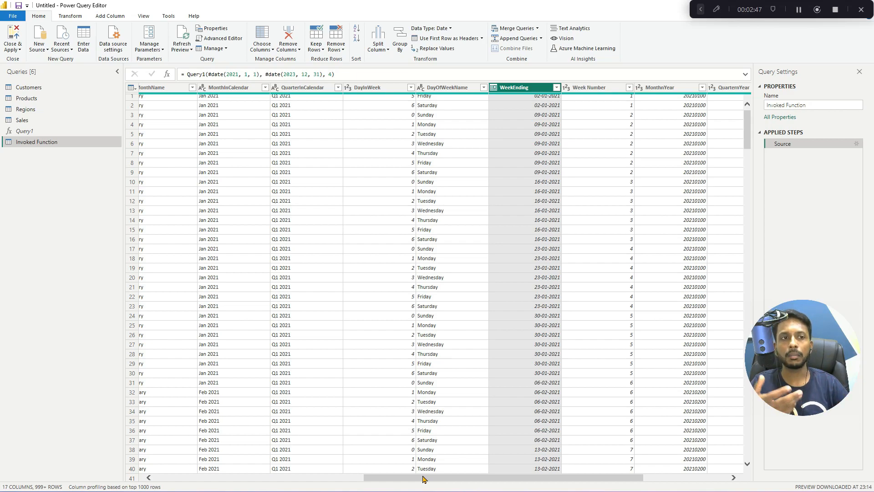
{"action": "left_click_drag", "start_coordinate": [435, 479], "coordinate": [560, 482]}
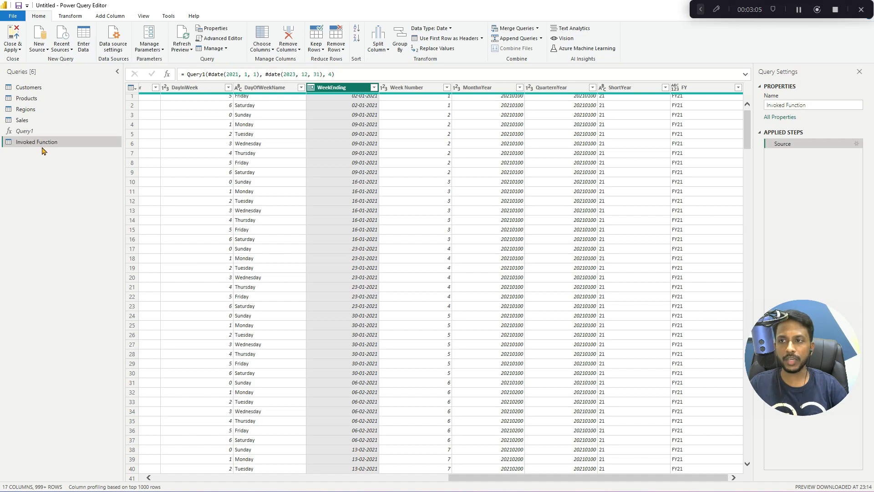
- Rename the Invoked Function query as Dates
{"action": "left_click", "coordinate": [815, 105]}
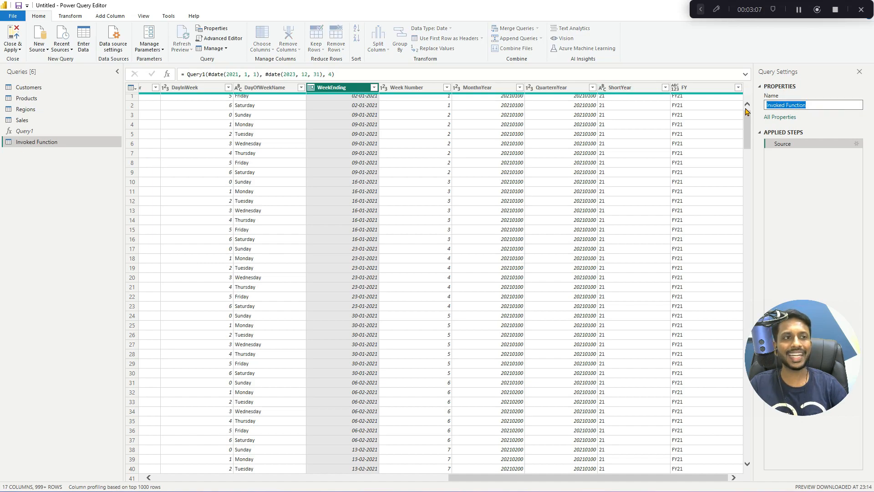
{"action": "type", "text": "Dates"}
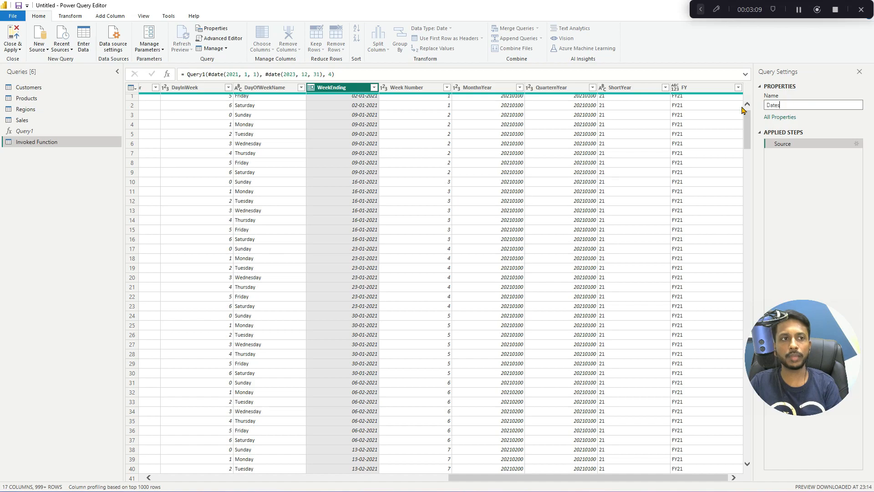
{"action": "key", "text": "Return"}
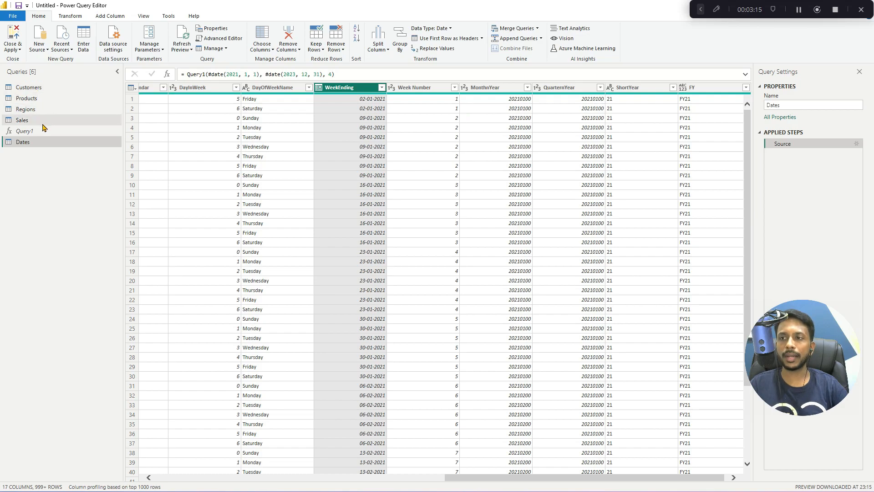
- Move the Customers, Products, Regions, Sales and Dates queries into a new group named Model
{"action": "left_click", "coordinate": [49, 87]}
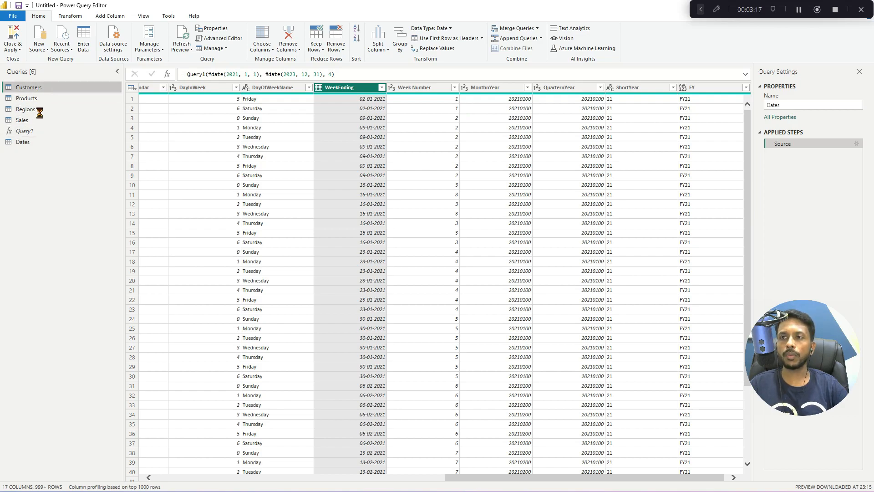
{"action": "left_click", "coordinate": [29, 119], "text": "shift"}
{"action": "left_click", "coordinate": [37, 141], "text": "ctrl"}
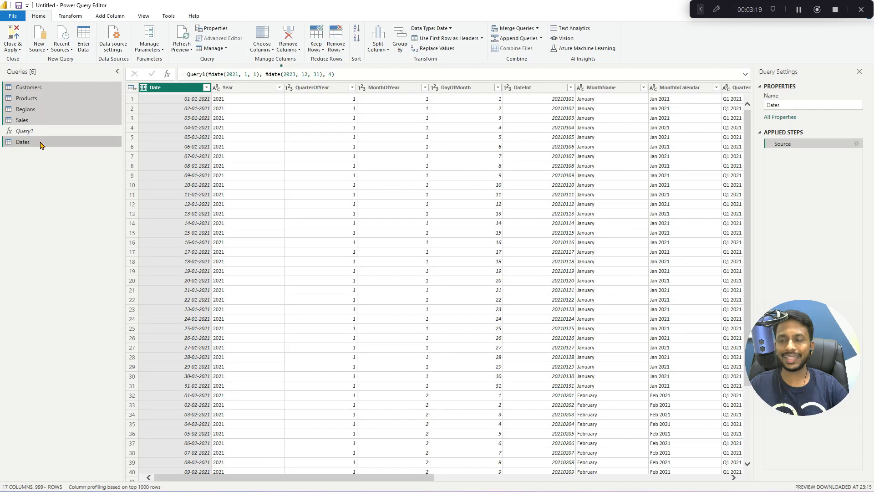
{"action": "right_click", "coordinate": [39, 143]}
{"action": "mouse_move", "coordinate": [95, 183]}
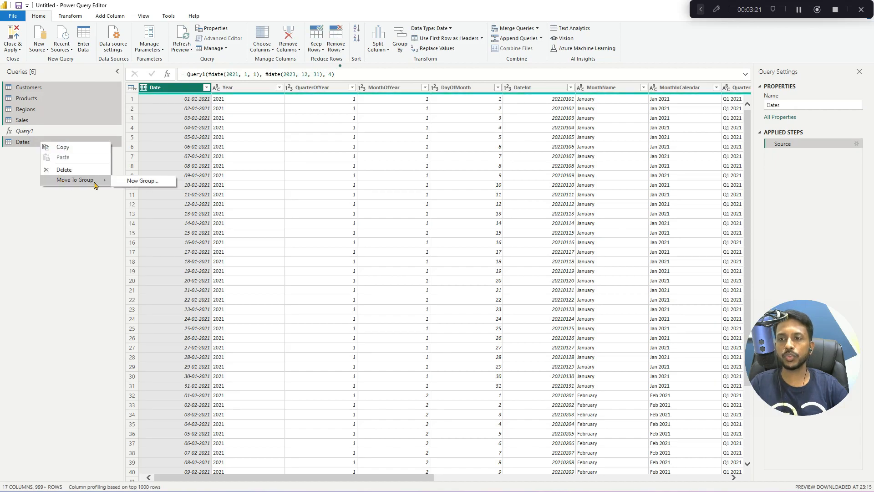
{"action": "left_click", "coordinate": [148, 182]}
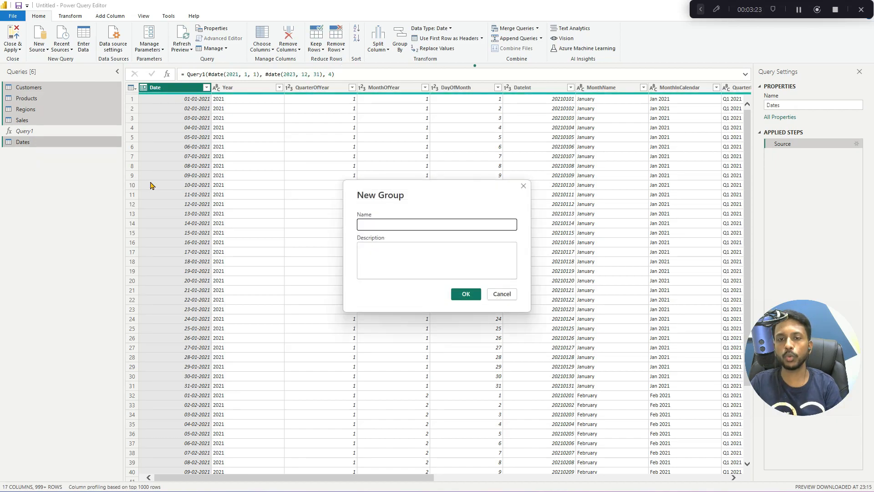
{"action": "type", "text": "Model"}
{"action": "key", "text": "Return"}
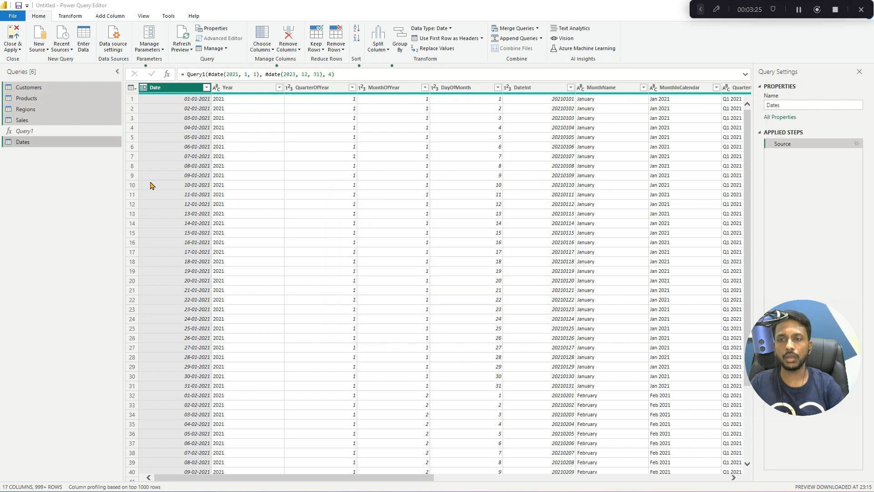
- Collapse the Other Queries group, keep the Model group expanded and display its Dates query
{"action": "left_click", "coordinate": [9, 88]}
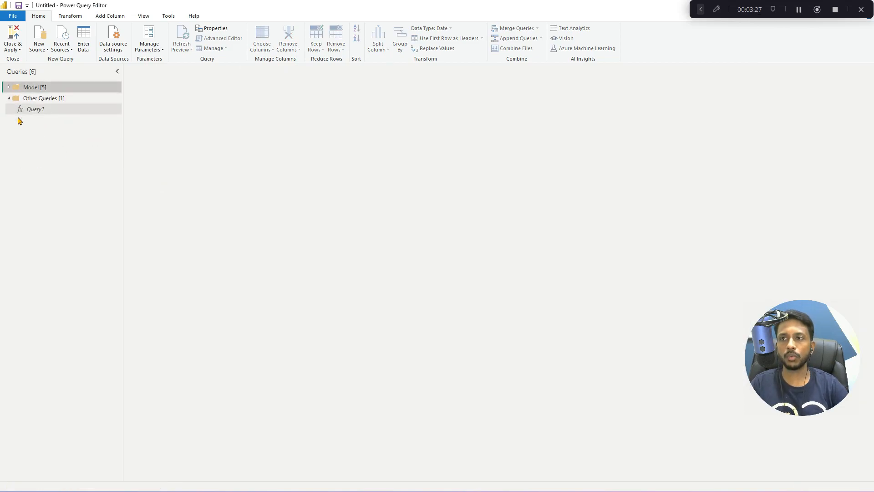
{"action": "left_click", "coordinate": [9, 98]}
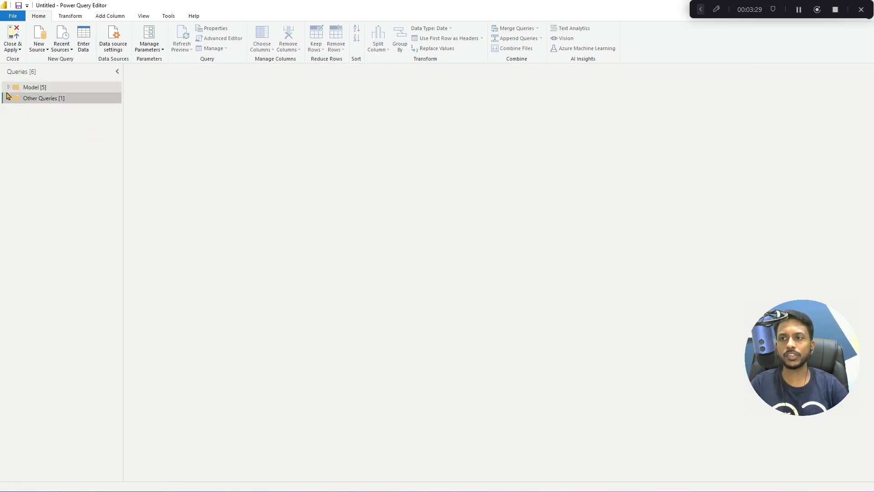
{"action": "left_click", "coordinate": [9, 87]}
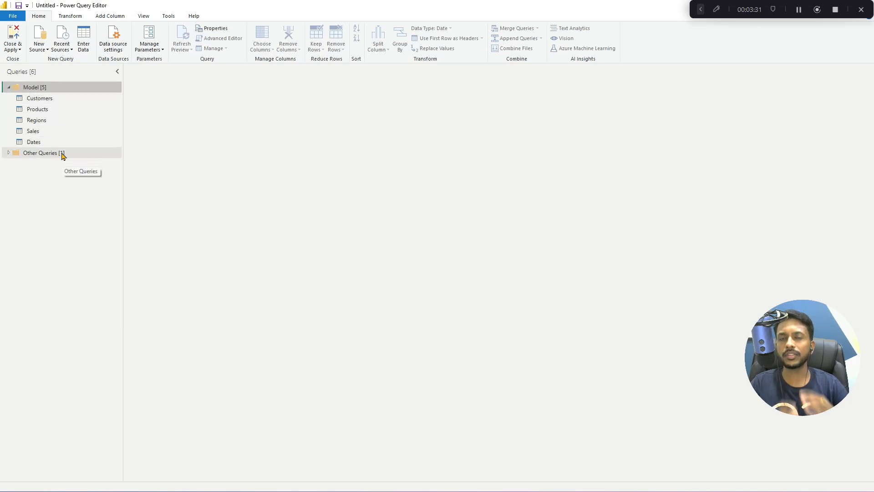
{"action": "left_click", "coordinate": [53, 143]}
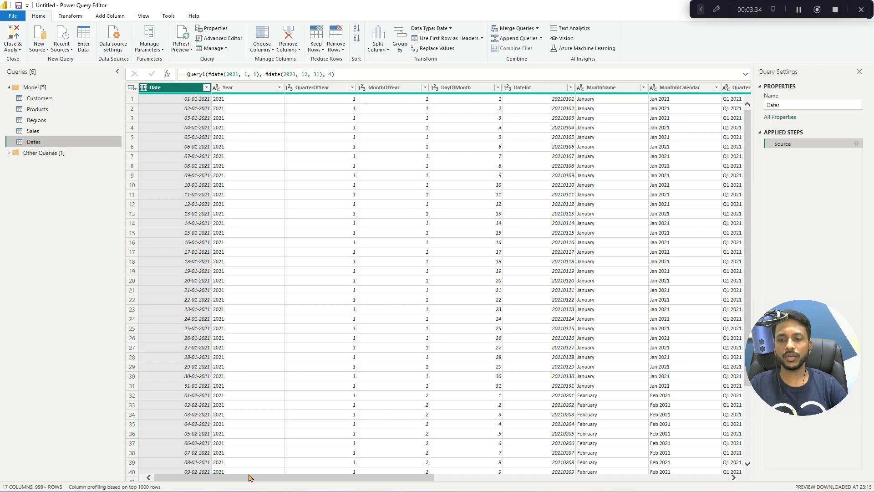
{"action": "left_click_drag", "start_coordinate": [249, 476], "coordinate": [179, 445]}
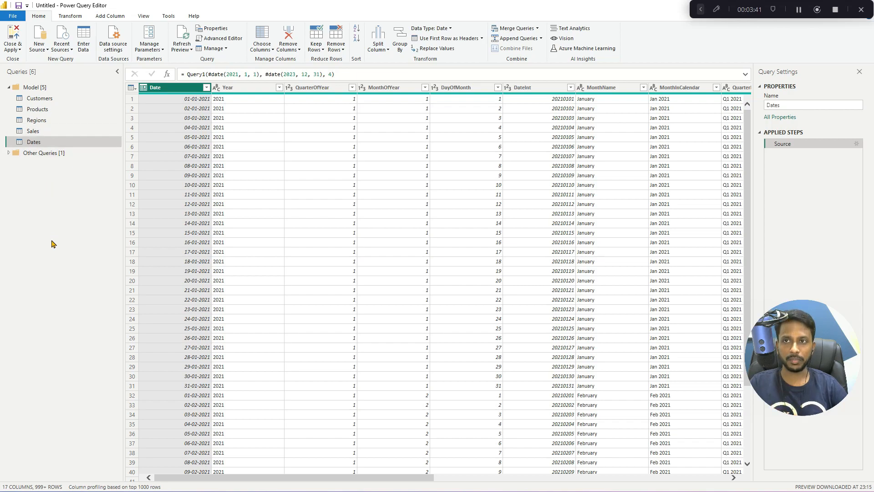
- Close the query editor, applying the pending changes, and display the loaded tables in the model view
{"action": "left_click", "coordinate": [13, 49]}
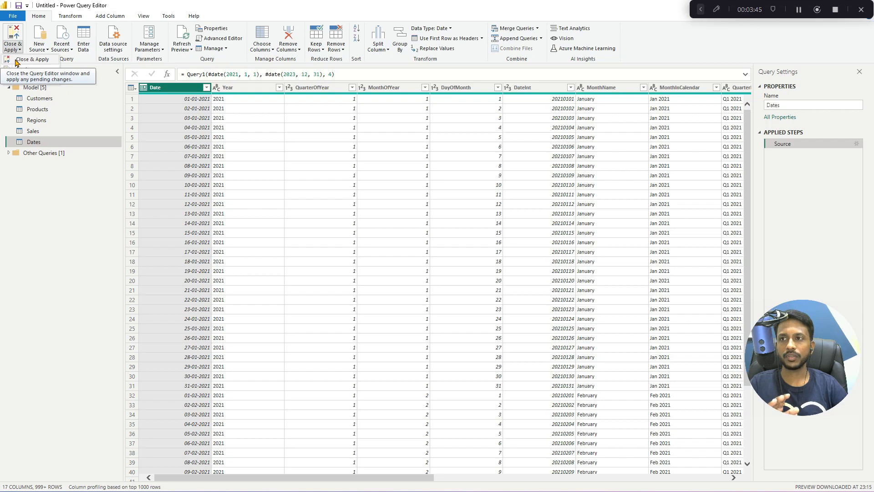
{"action": "left_click", "coordinate": [16, 60]}
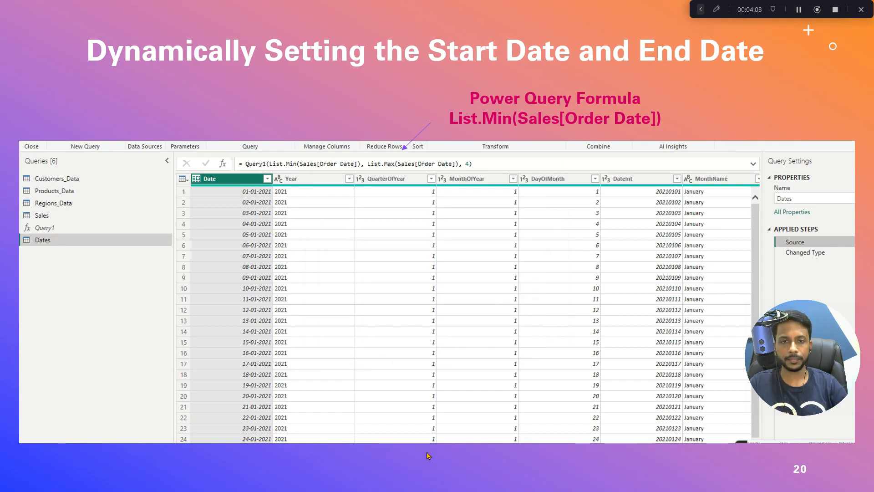
{"action": "key", "text": "alt+Tab"}
{"action": "key", "text": "alt+shift+Tab"}
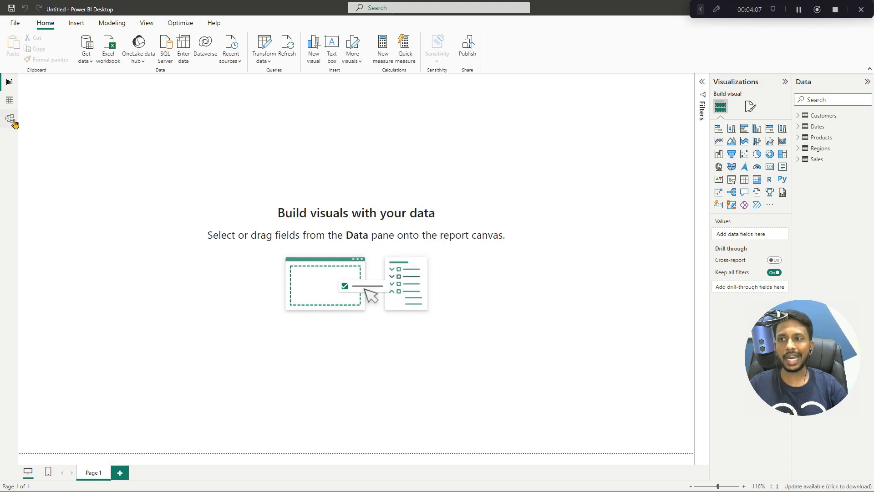
{"action": "left_click", "coordinate": [14, 122]}
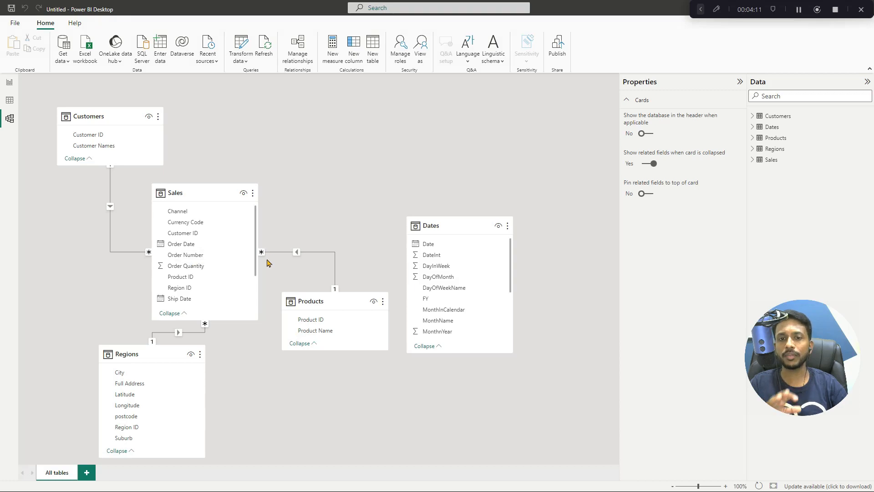
- Rearrange the model diagram with Sales in the centre, Customers left of it, Regions below, Products lower right and Dates upper right
{"action": "mouse_move", "coordinate": [202, 193]}
{"action": "left_click_drag", "start_coordinate": [202, 193], "coordinate": [255, 188]}
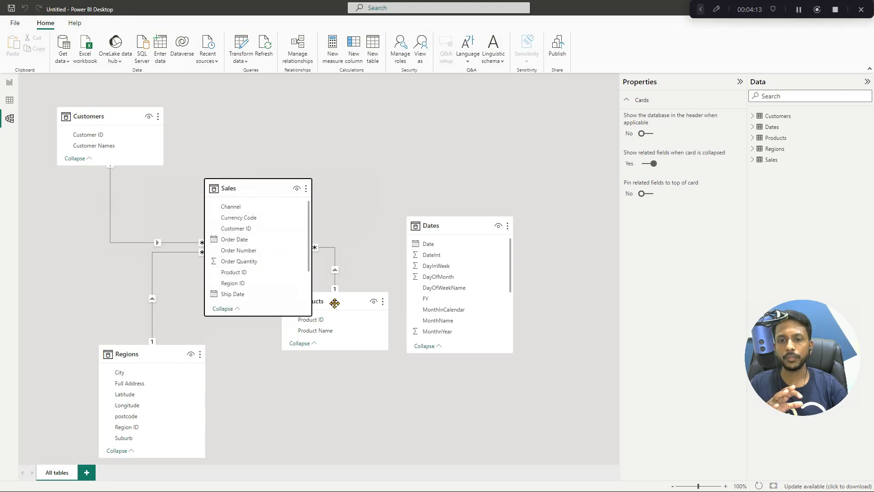
{"action": "left_click_drag", "start_coordinate": [333, 302], "coordinate": [386, 334]}
{"action": "left_click_drag", "start_coordinate": [166, 364], "coordinate": [265, 398]}
{"action": "left_click_drag", "start_coordinate": [485, 222], "coordinate": [548, 137]}
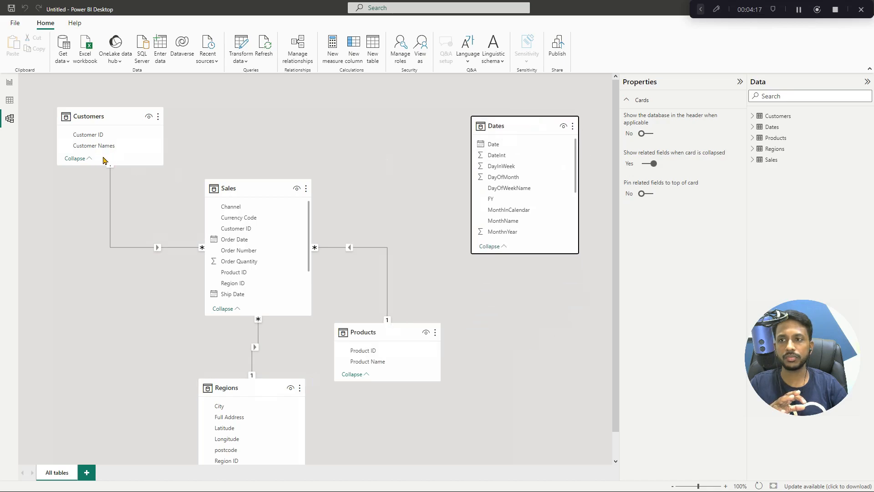
{"action": "left_click_drag", "start_coordinate": [82, 122], "coordinate": [76, 242]}
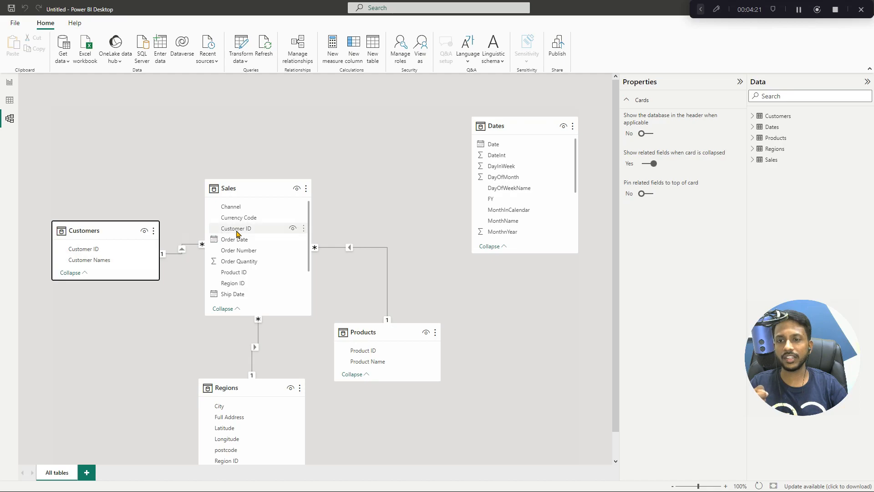
- Examine the relationships linking Sales to Customers, Products and Regions in the model diagram
{"action": "left_click", "coordinate": [180, 256]}
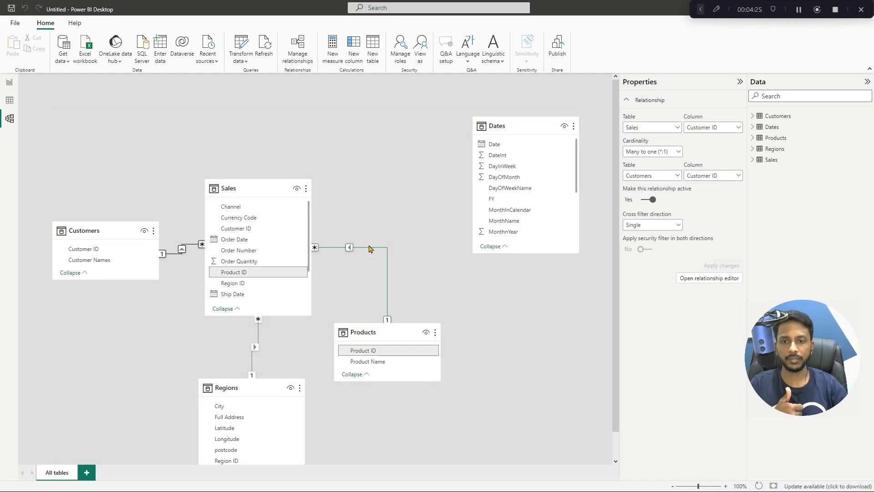
{"action": "left_click", "coordinate": [370, 249]}
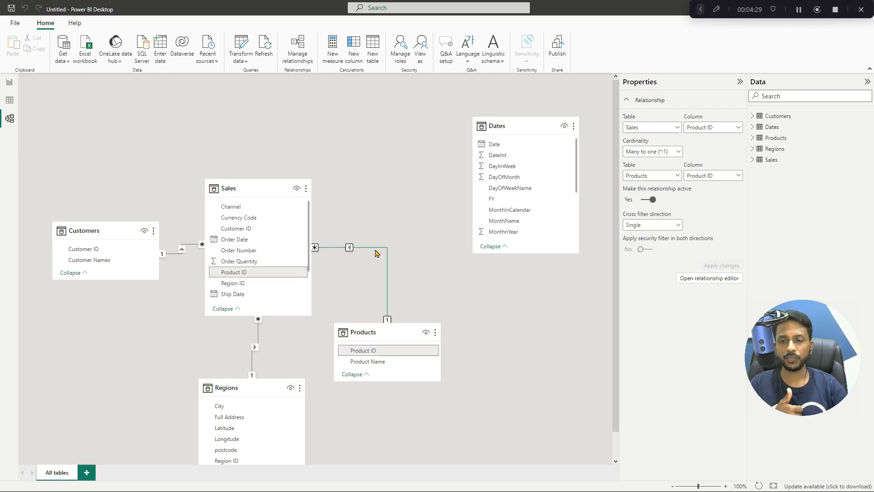
{"action": "left_click", "coordinate": [253, 370]}
- Review the related columns, cardinality and cross filter direction of the Sales–Products relationship in the relationship editor, leaving it without changes
{"action": "left_click", "coordinate": [371, 249]}
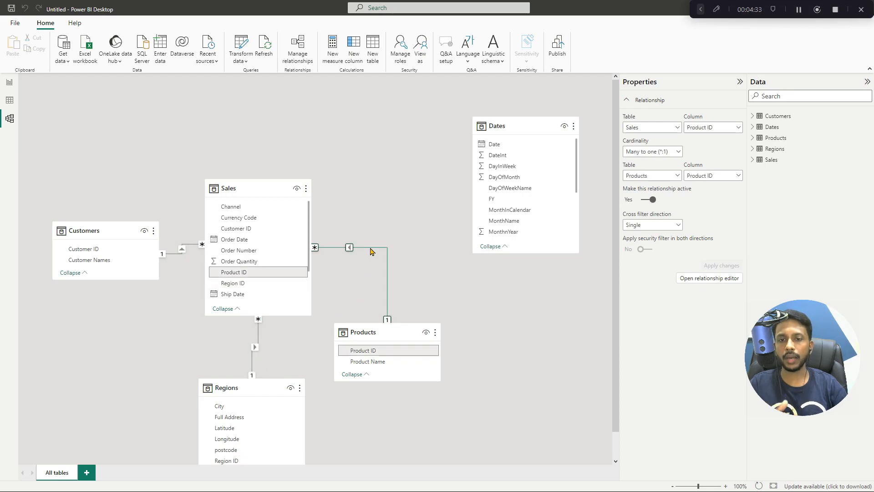
{"action": "double_click", "coordinate": [370, 251]}
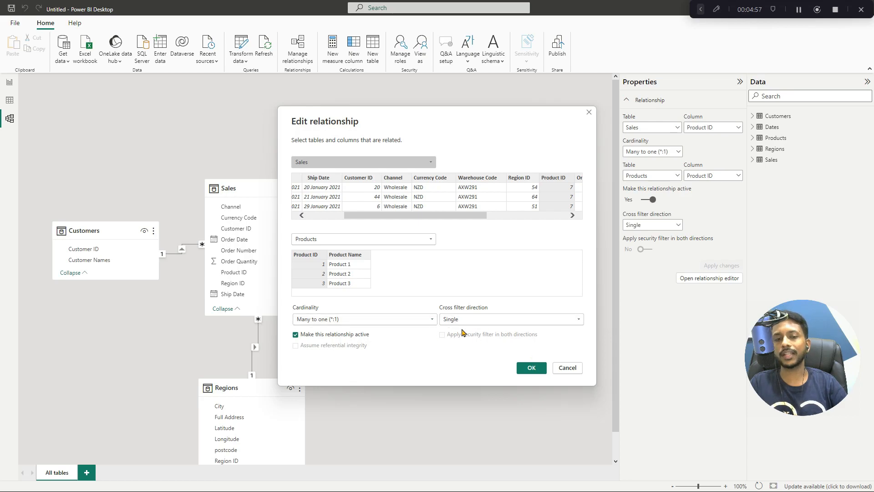
{"action": "left_click", "coordinate": [567, 368]}
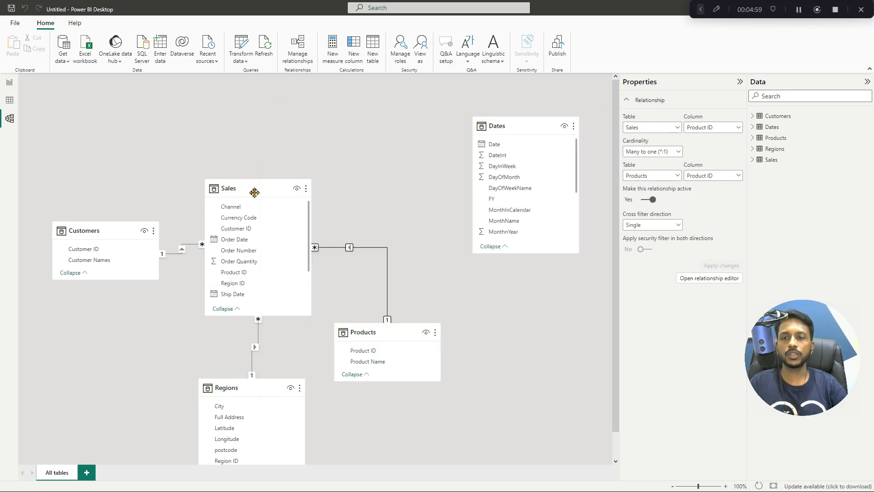
- Shift the Sales table slightly down and to the right in the model diagram
{"action": "mouse_move", "coordinate": [251, 193]}
{"action": "left_mouse_down"}
{"action": "mouse_move", "coordinate": [289, 195]}
{"action": "mouse_move", "coordinate": [256, 202]}
{"action": "left_mouse_up"}
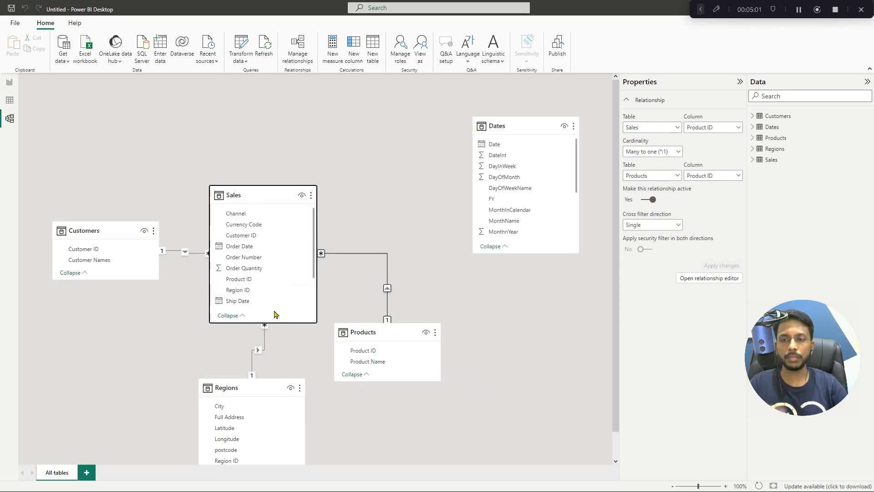